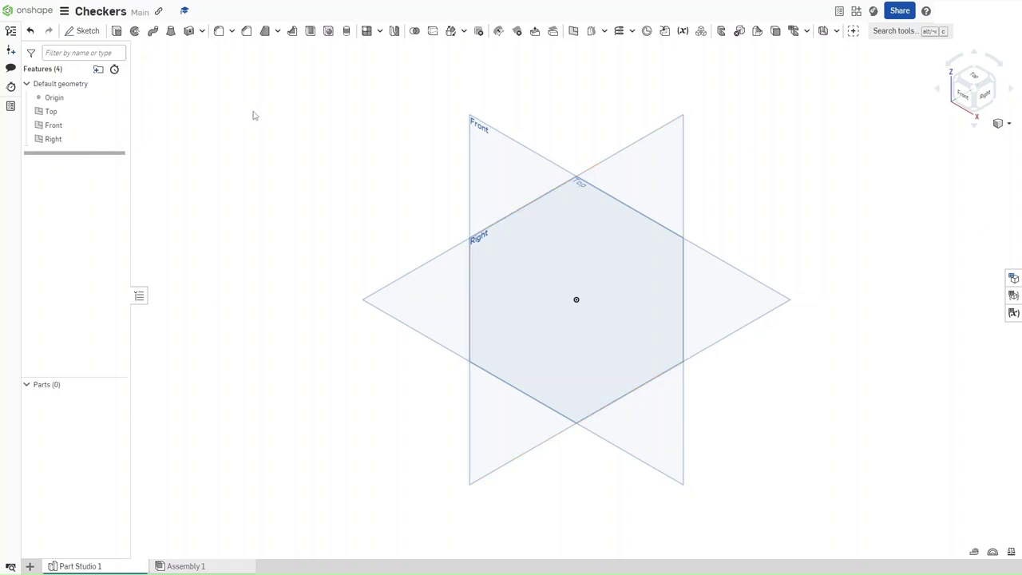
Check the workspace unit settings and close them without changes
left_click(63, 11)
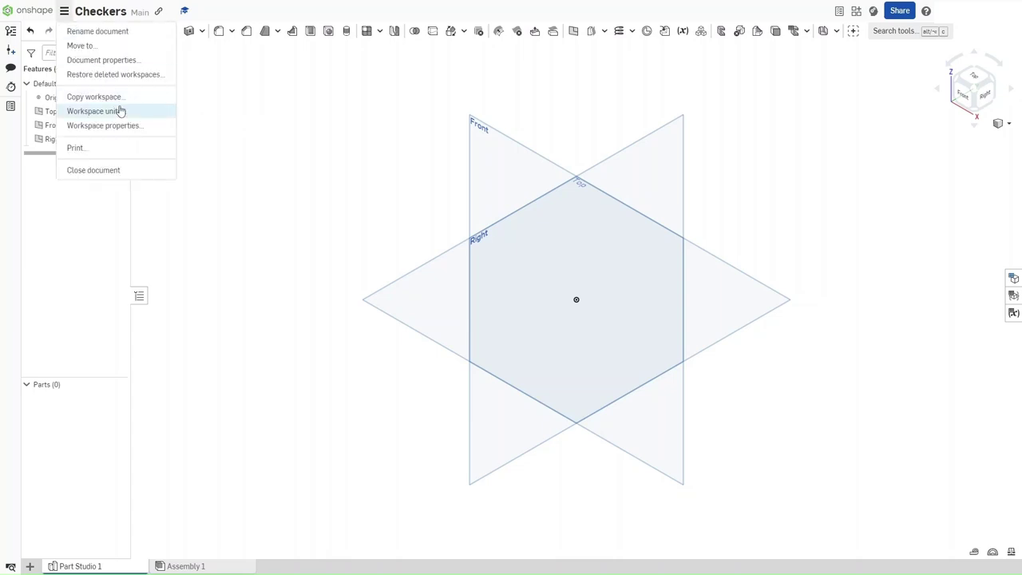
left_click(119, 111)
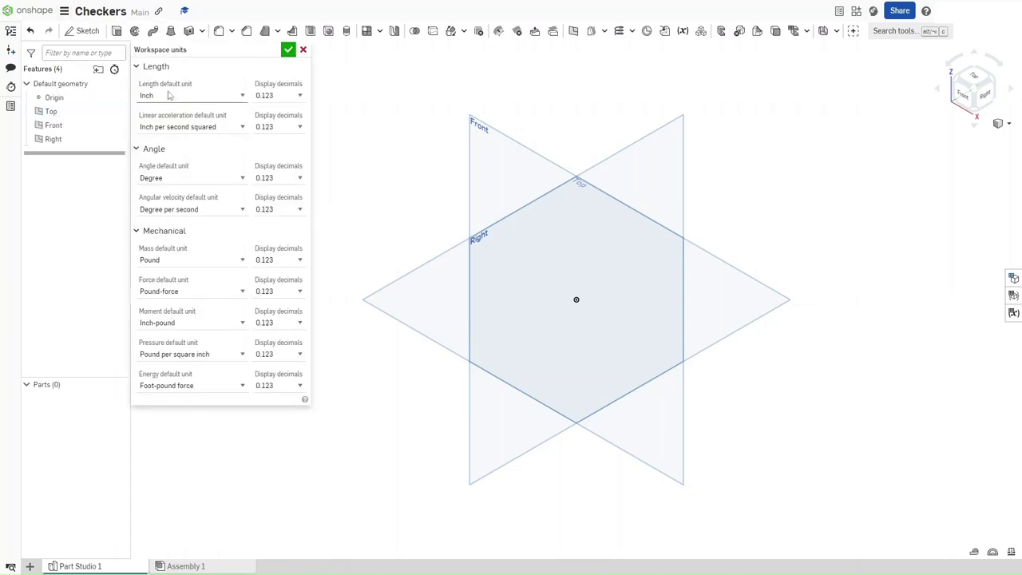
left_click(288, 49)
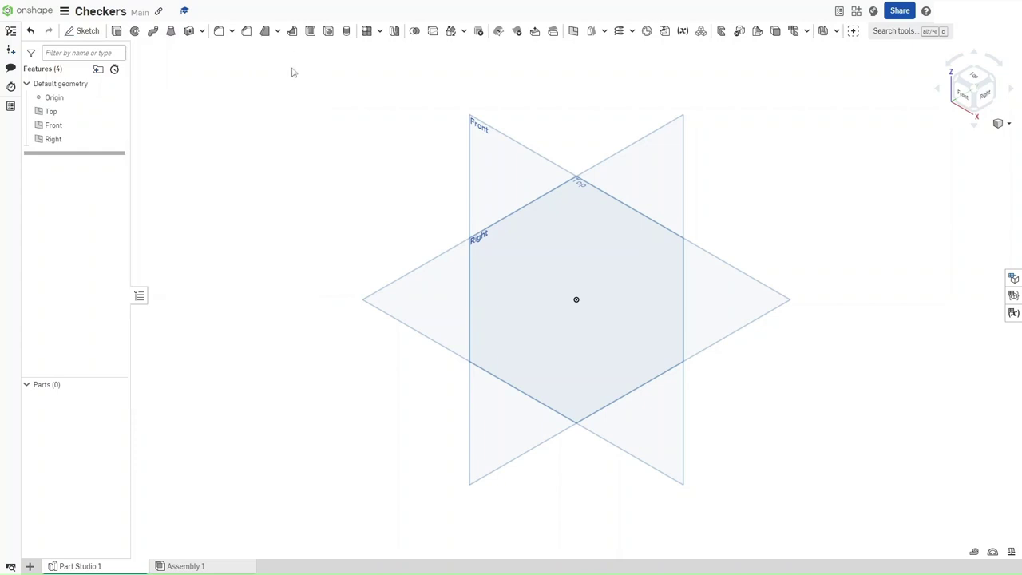
Start Sketch 1 on the Top plane with a centre-point rectangle from the origin
left_click(416, 292)
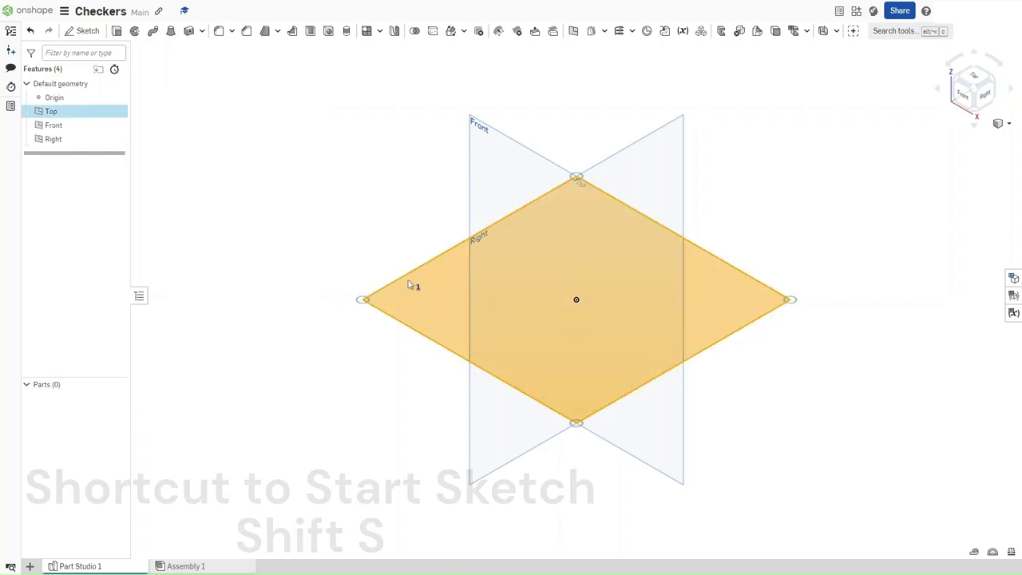
key("shift+s")
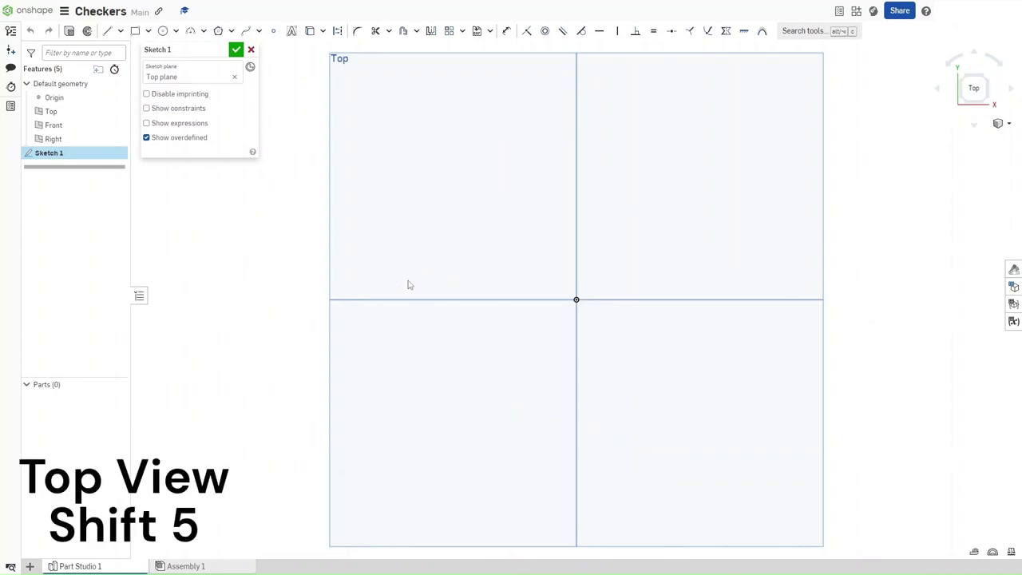
key("g")
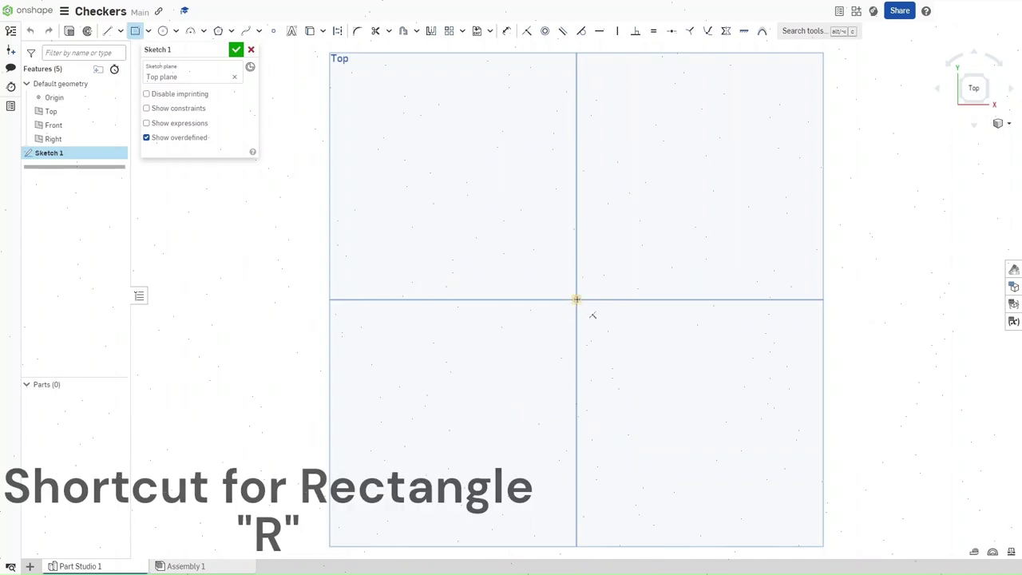
left_click(574, 299)
left_click(369, 157)
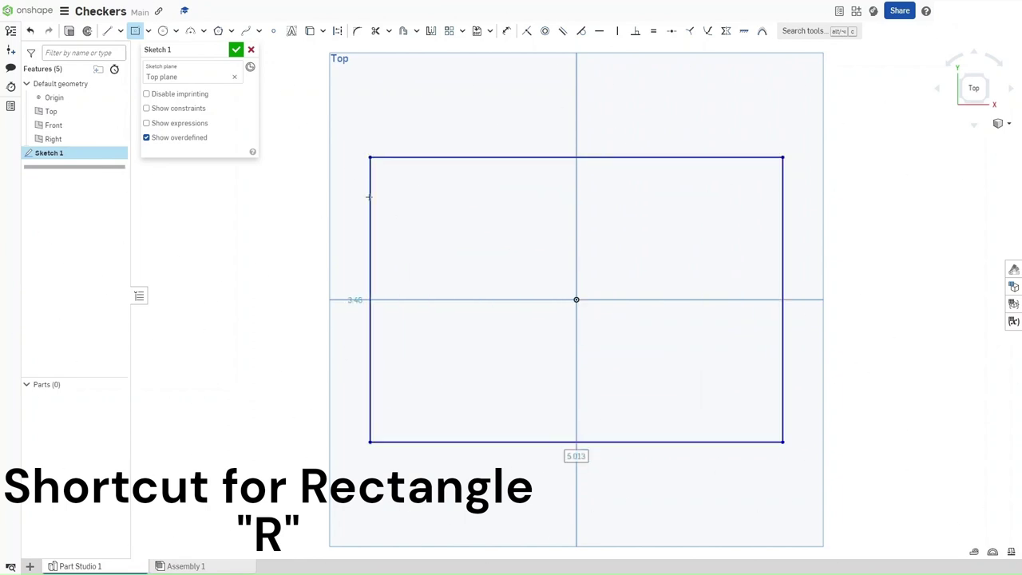
Dimension the rectangle 15.82 tall by 15.125 wide, with the dimensions placed left and above
left_click(365, 300)
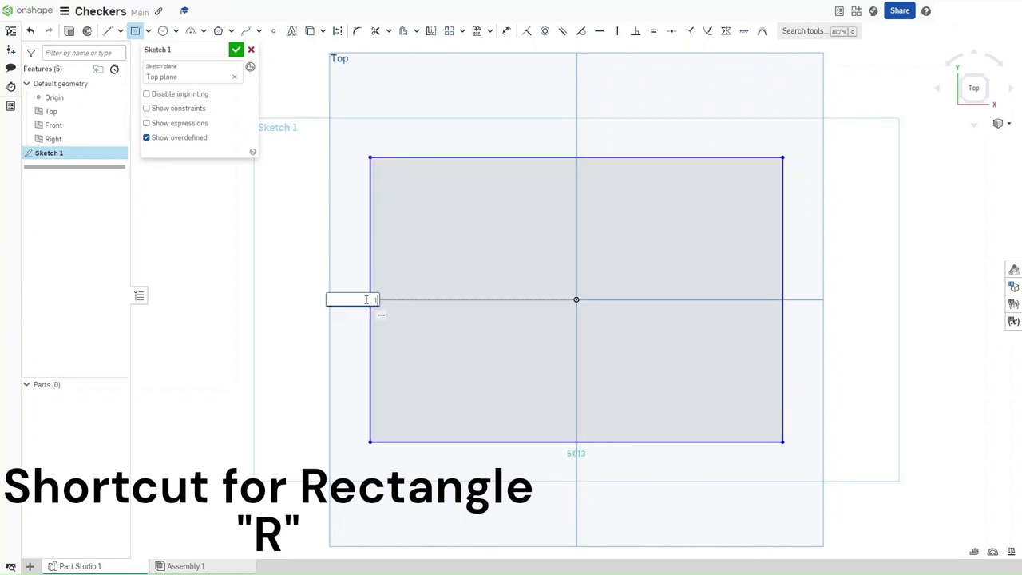
type("15.82")
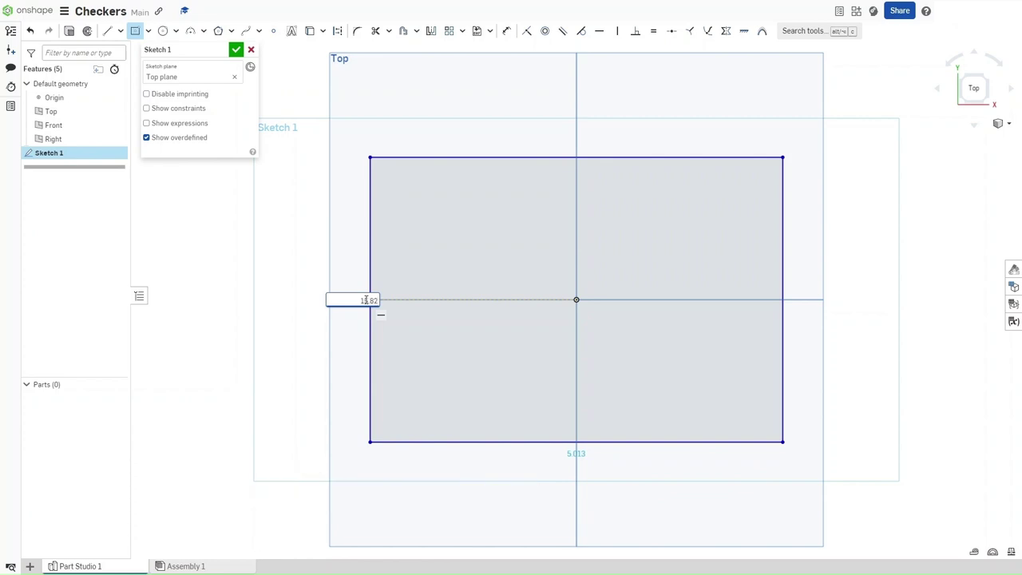
key("Return")
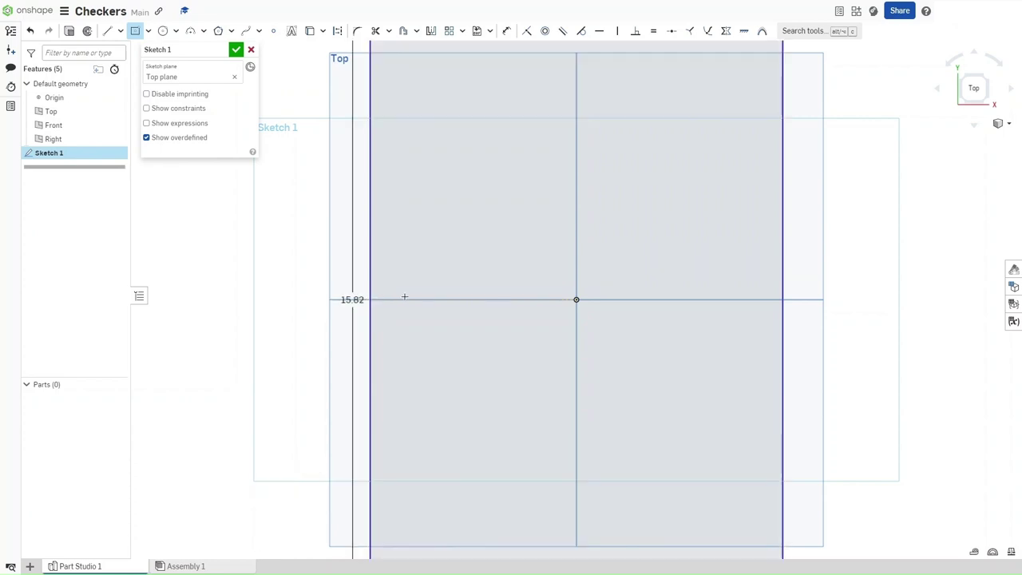
scroll(420, 290, "down", 4)
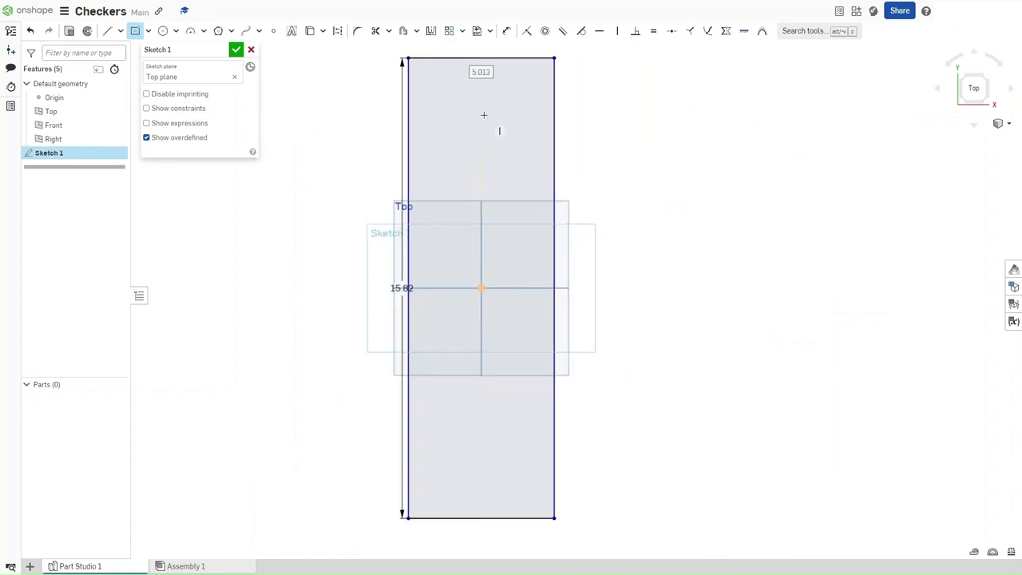
type("15.125")
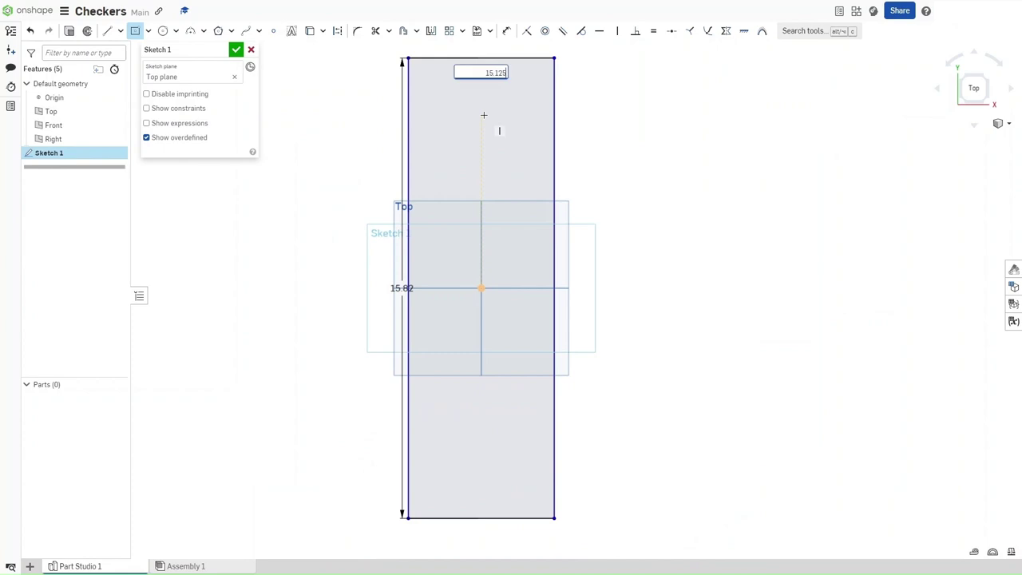
key("Return")
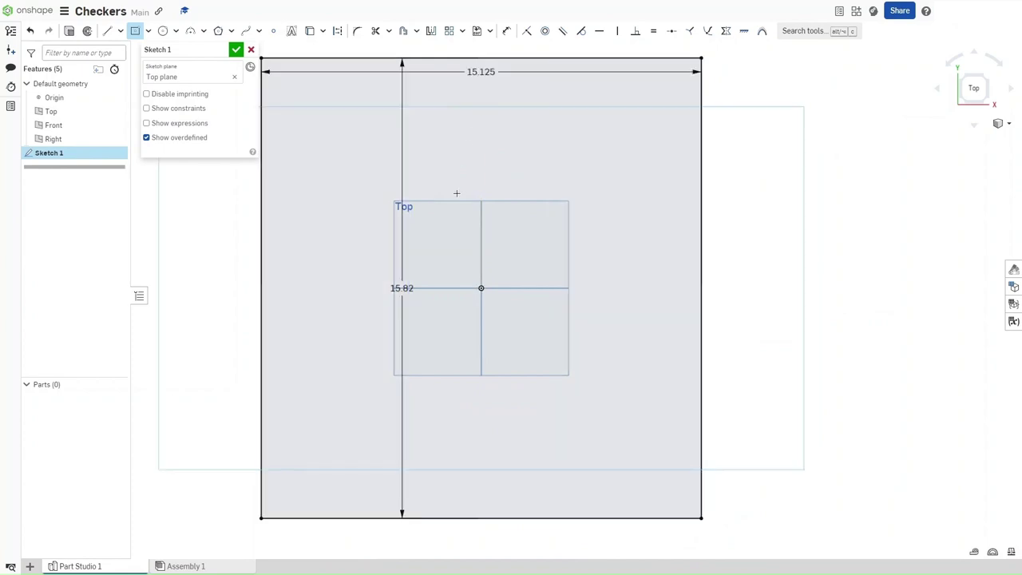
middle_click_drag(457, 193, 488, 203)
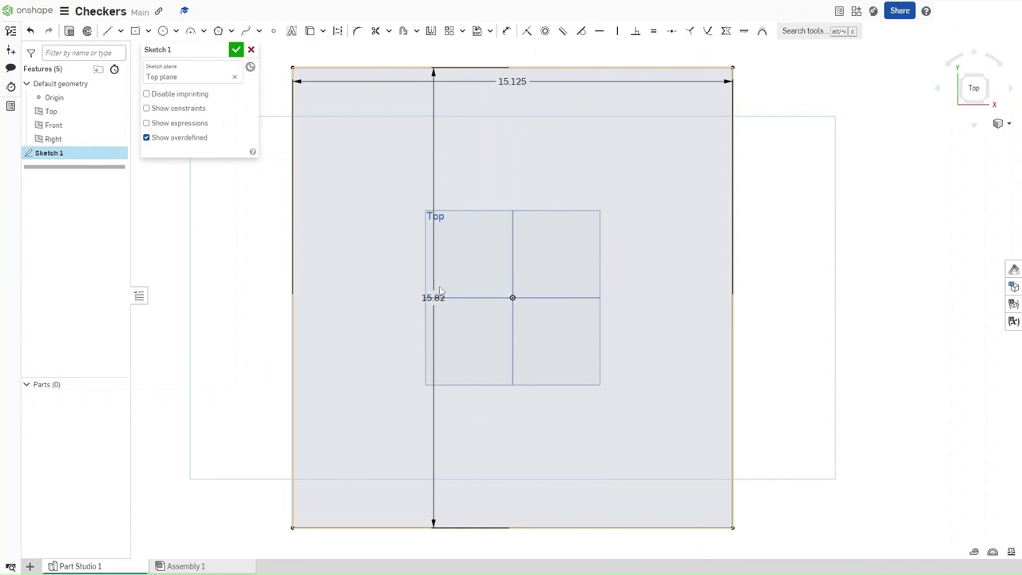
left_click_drag(432, 298, 250, 289)
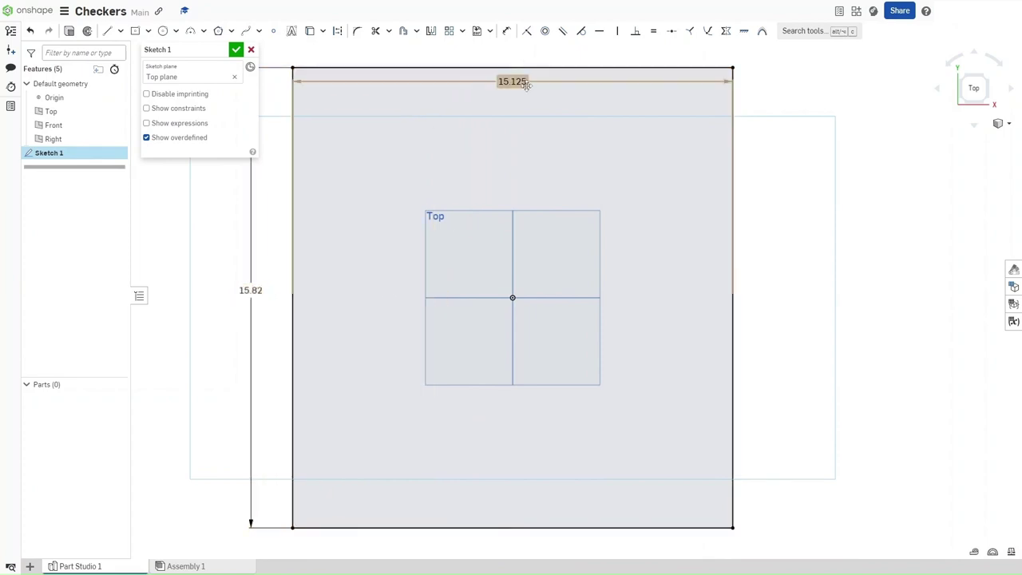
left_click_drag(513, 80, 508, 48)
scroll(650, 150, "down", 2)
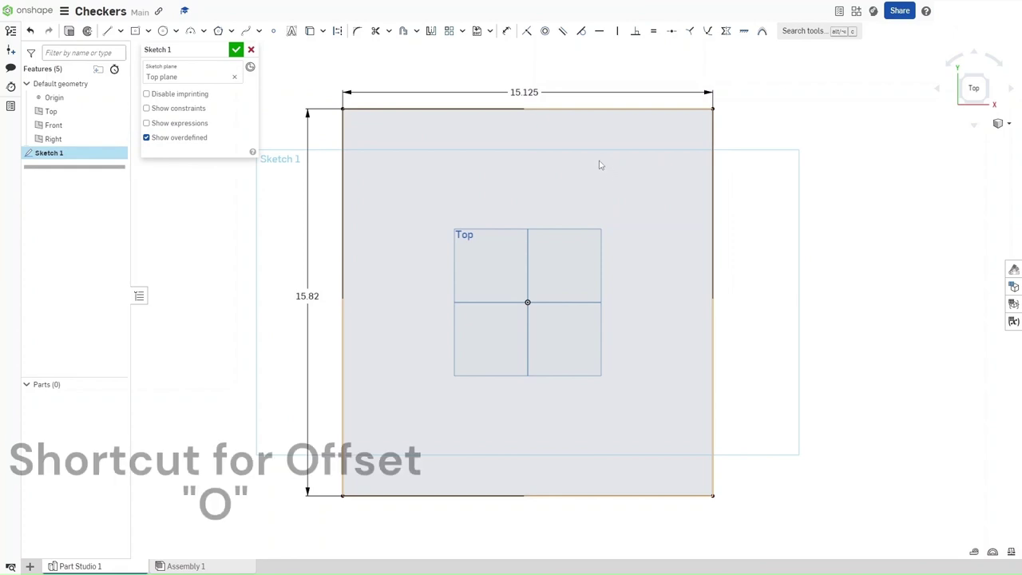
Offset the outer rectangle's four edges inward by 0.5 in
key("o")
left_click(476, 109)
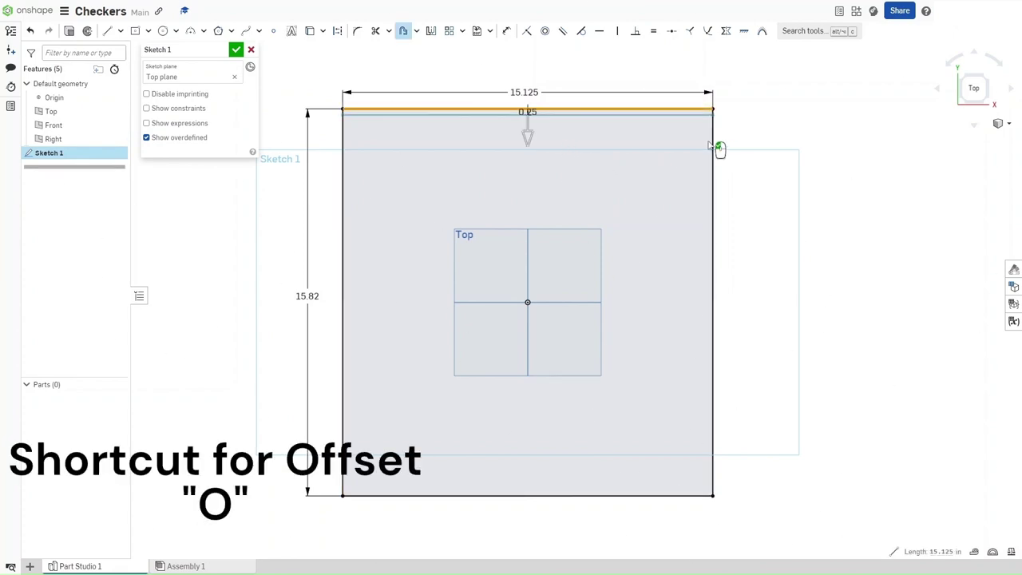
left_click(713, 290)
left_click(607, 489)
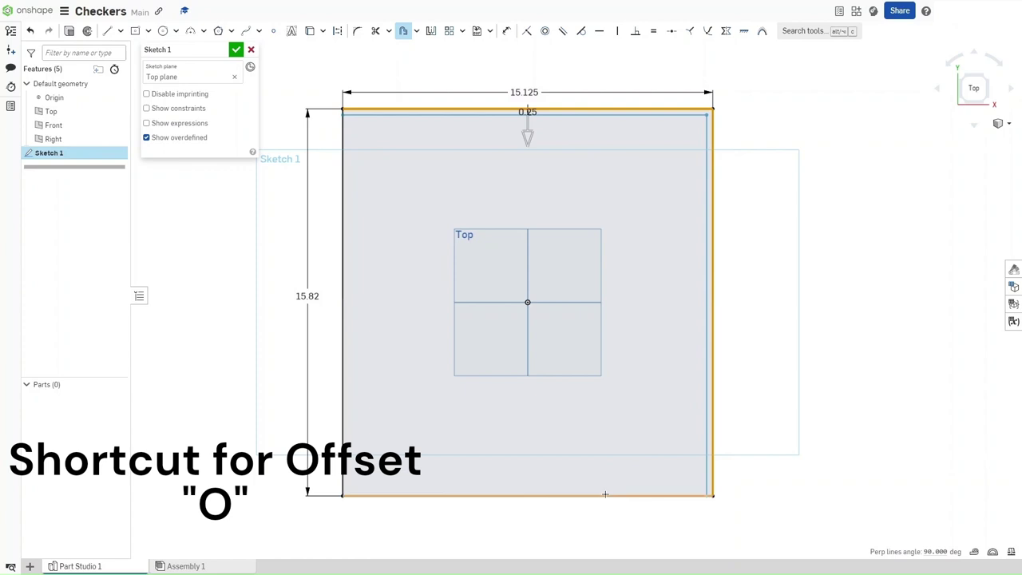
left_click(342, 410)
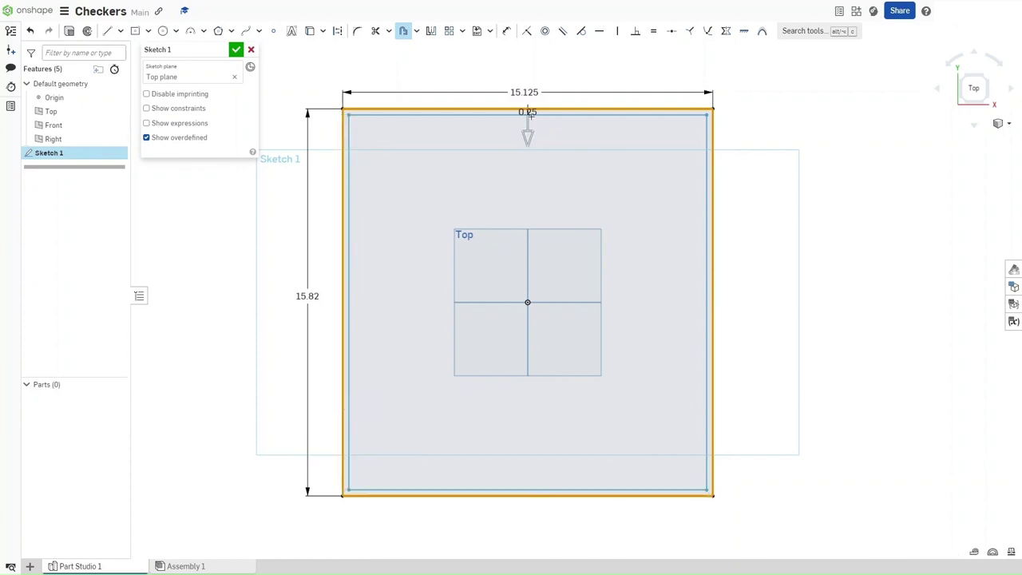
double_click(528, 112)
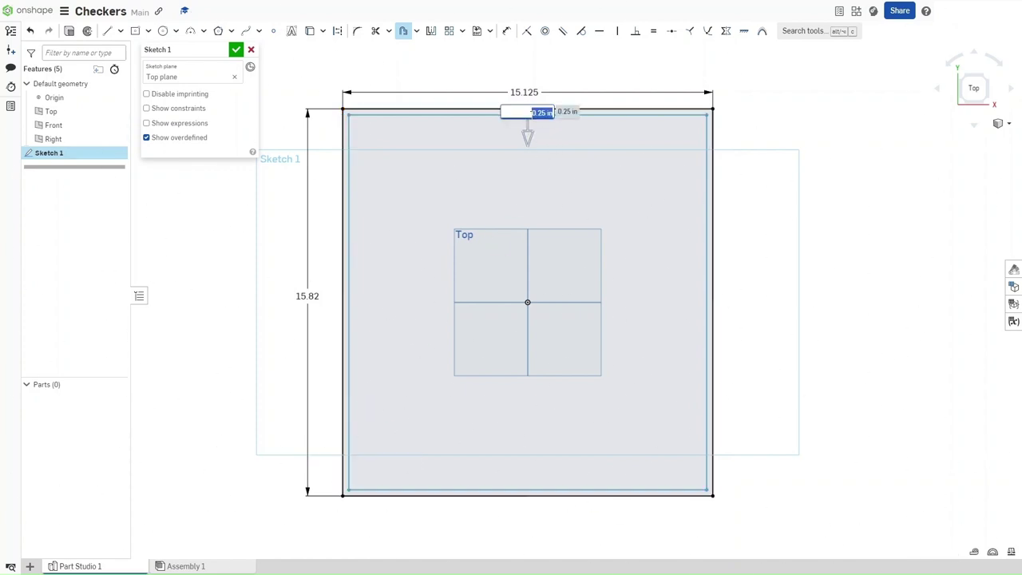
key("BackSpace")
type(".5")
key("Return")
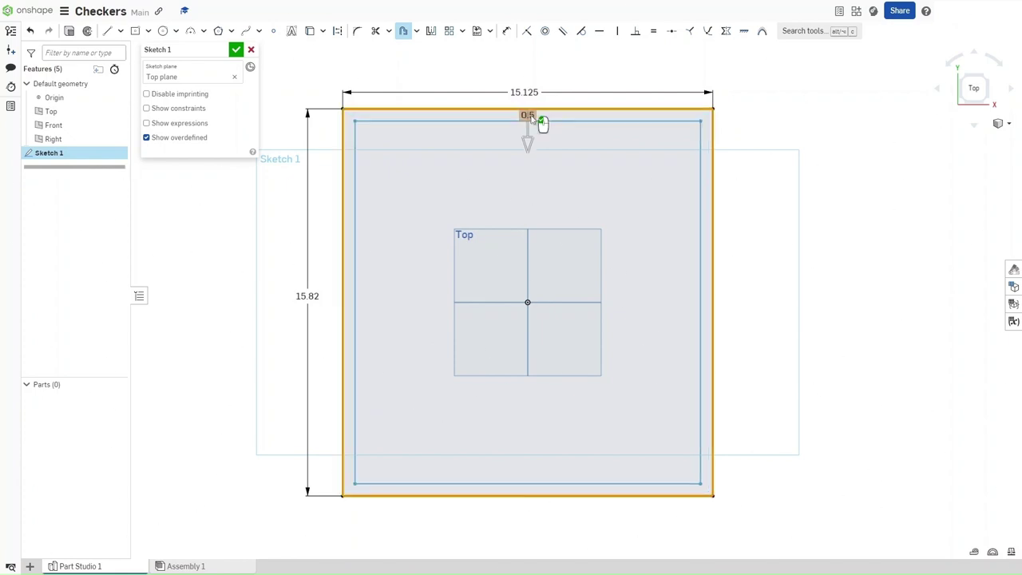
left_click(494, 164)
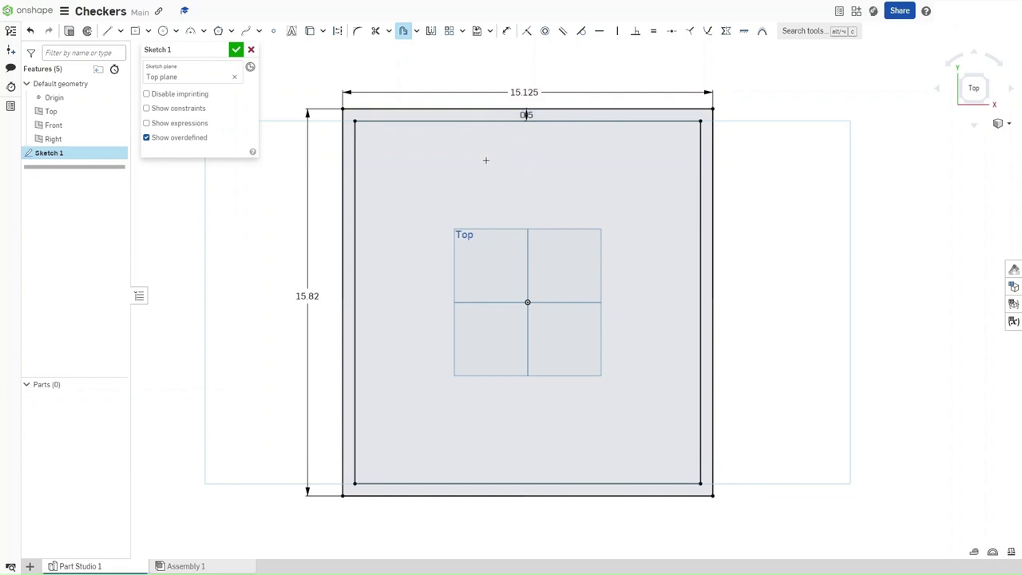
Offset the inner rectangle's four edges inward by a further 0.31 in
left_click(476, 121)
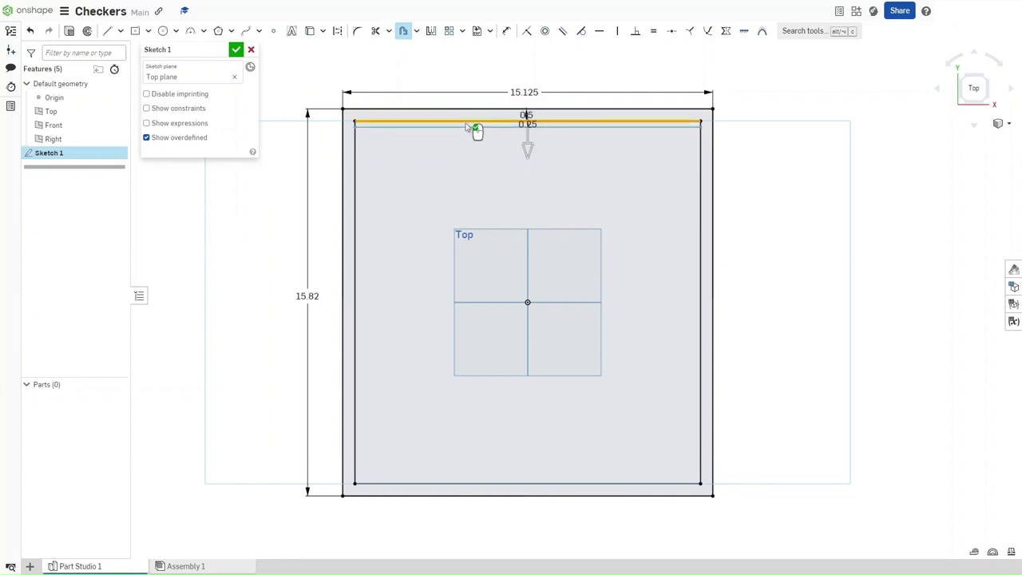
left_click(699, 164)
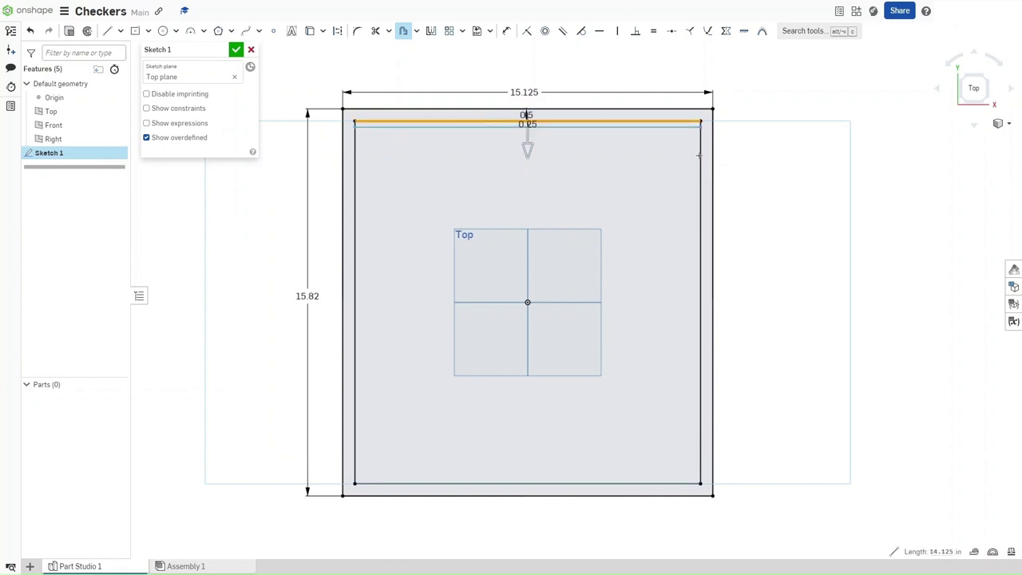
left_click(562, 482)
left_click(355, 402)
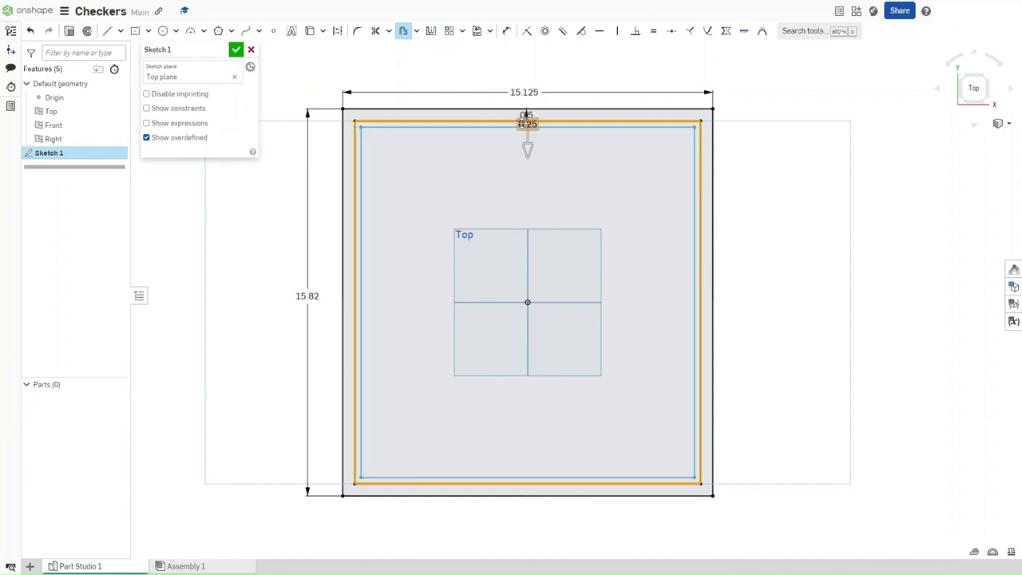
double_click(523, 124)
key("BackSpace")
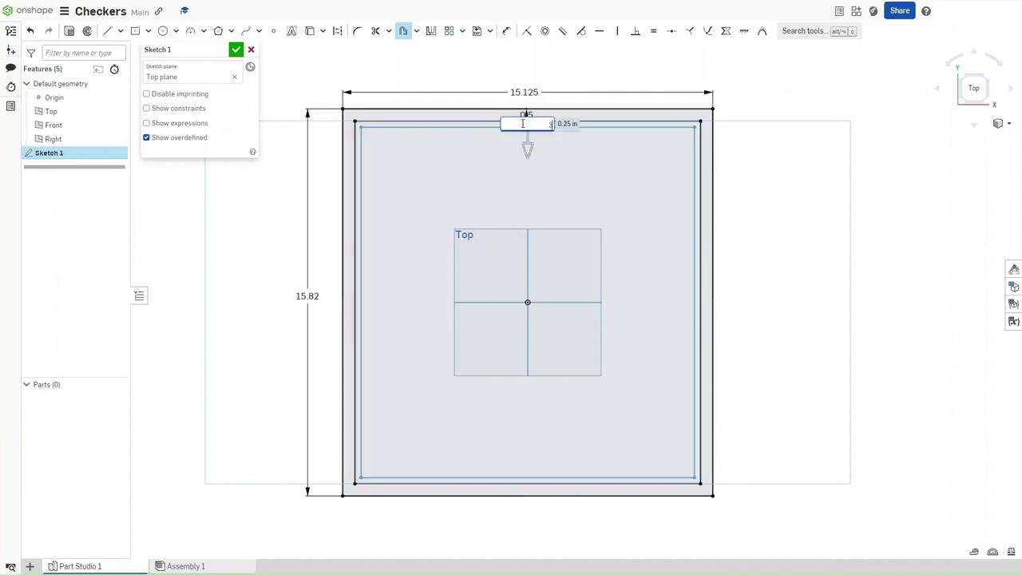
type(".31")
key("Return")
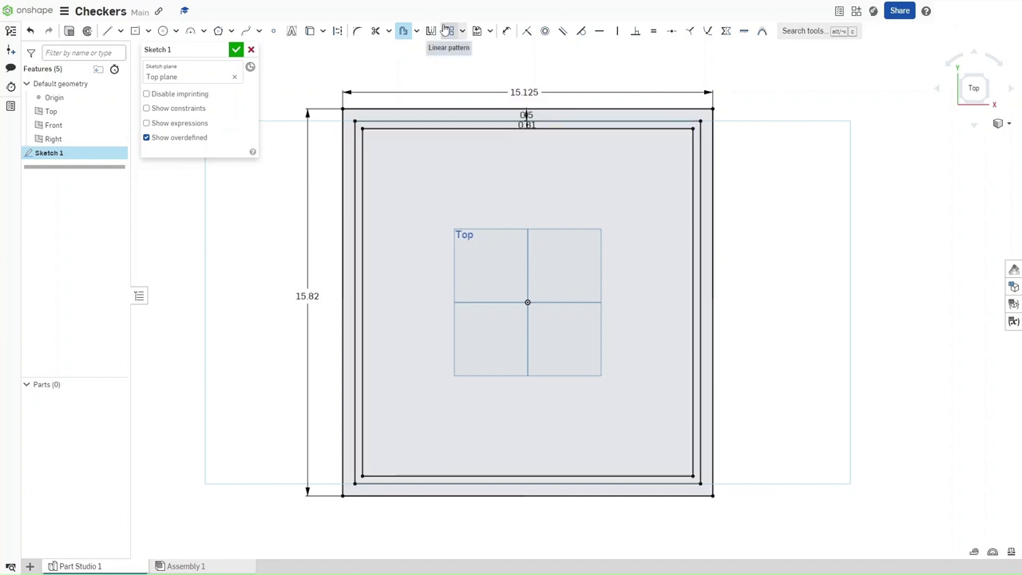
Linear-pattern the inner rectangle's left edge into 8 vertical lines spaced 1.69 in apart
left_click(444, 30)
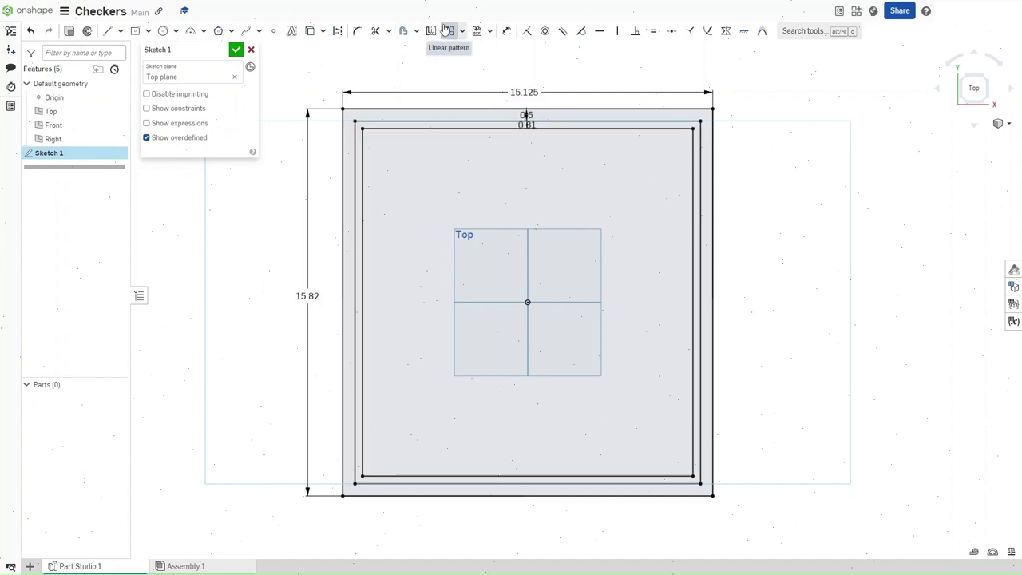
left_click(363, 198)
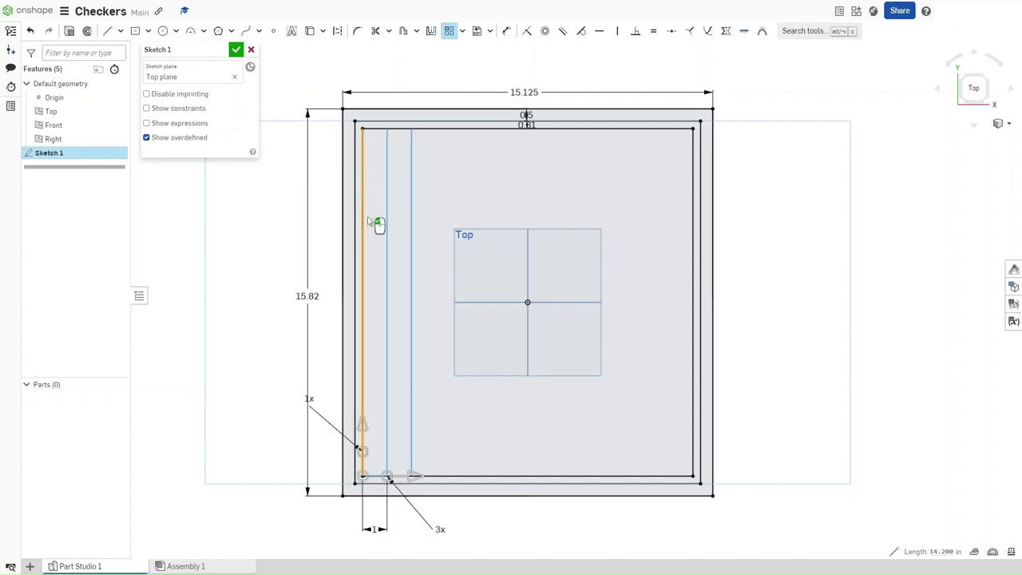
left_click(439, 528)
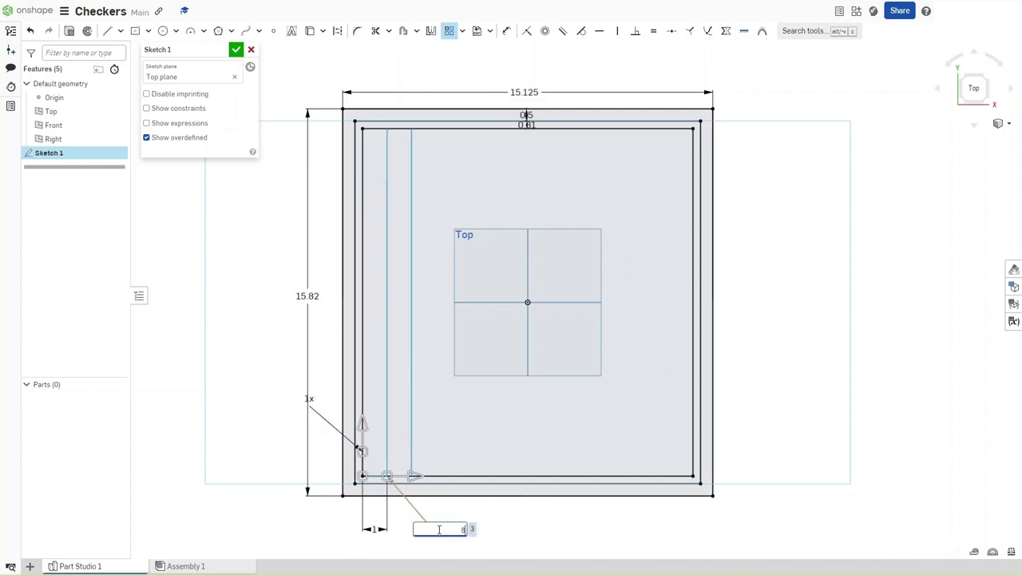
type("8")
key("Return")
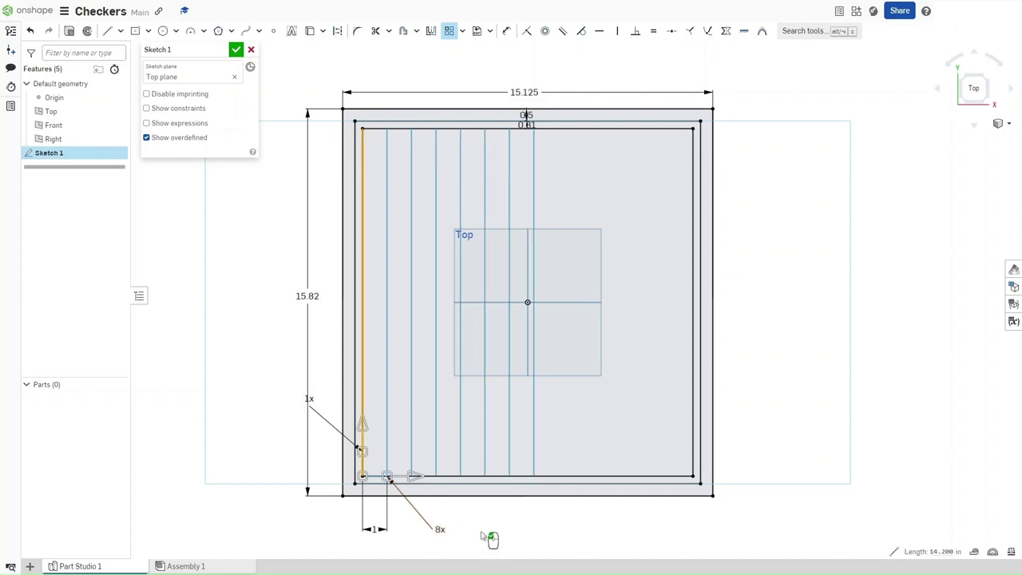
left_click(373, 527)
type("1")
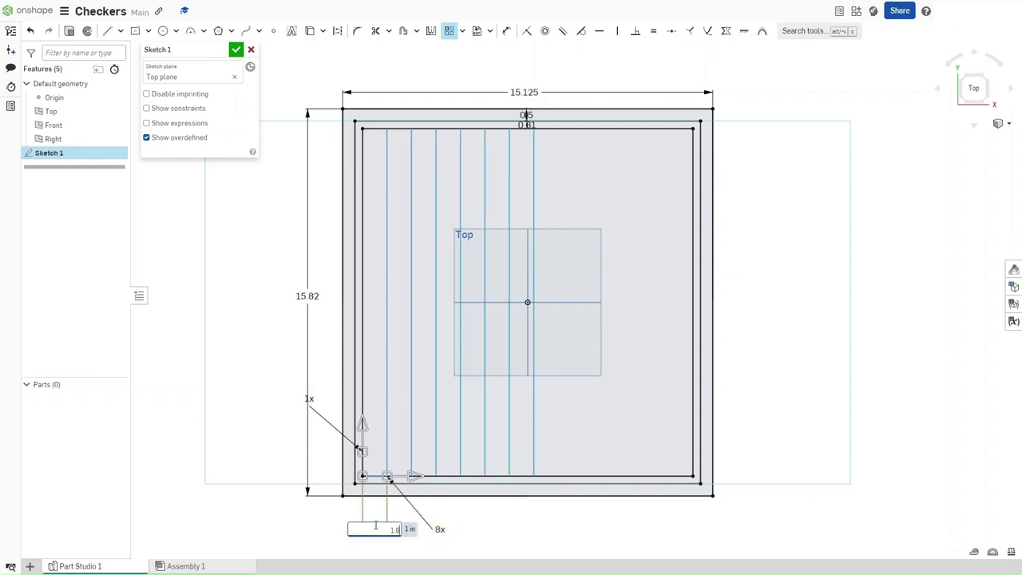
key("Return")
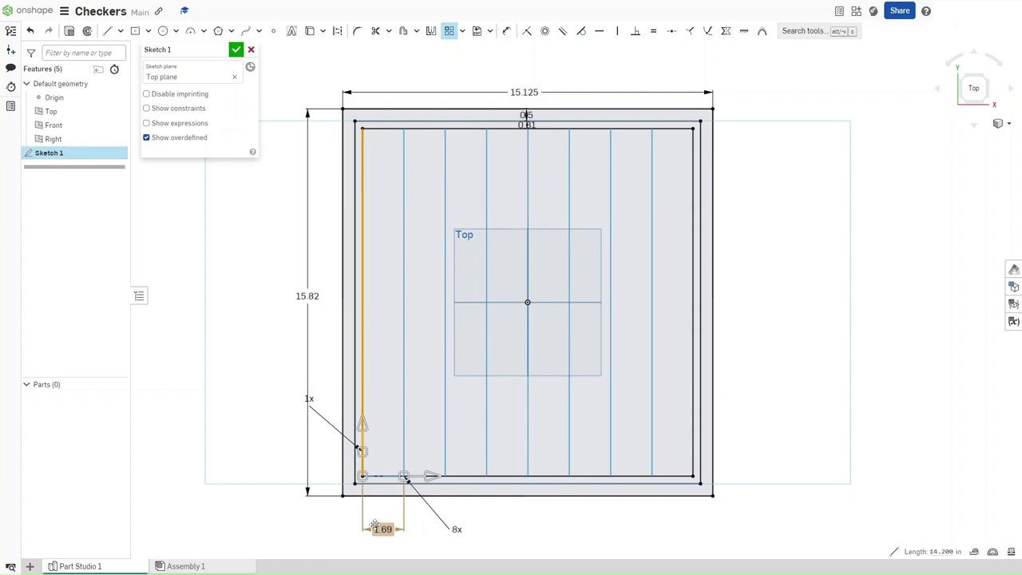
left_click(269, 353)
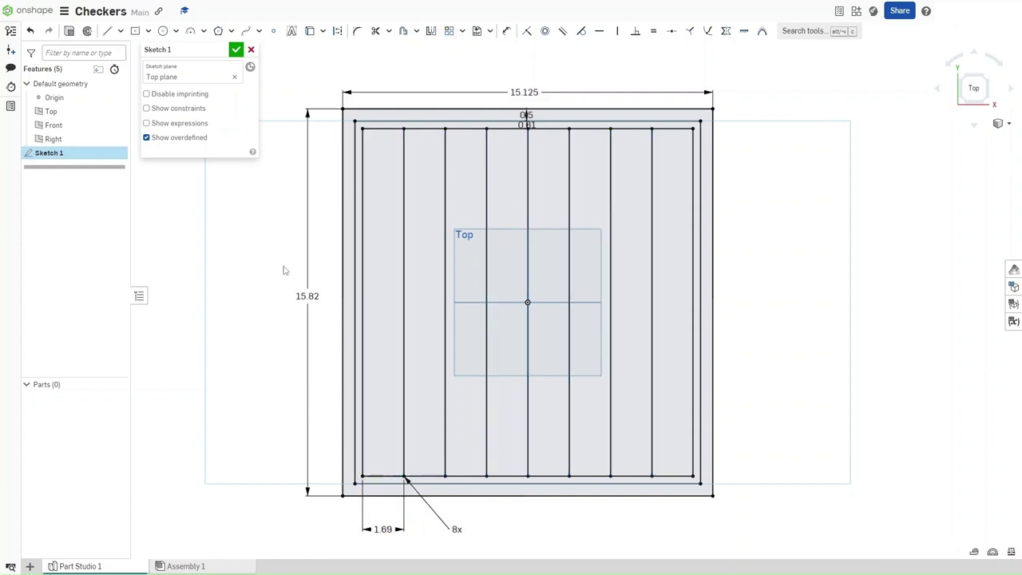
Draw a thin rectangle across the sketch with a 0.2 in height
key("g")
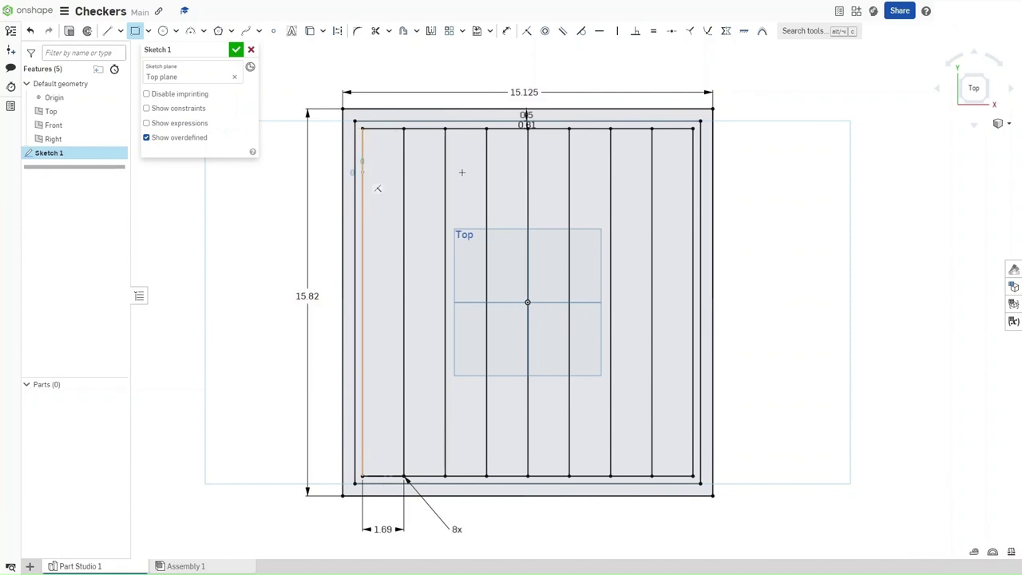
left_click(362, 172)
left_click(694, 181)
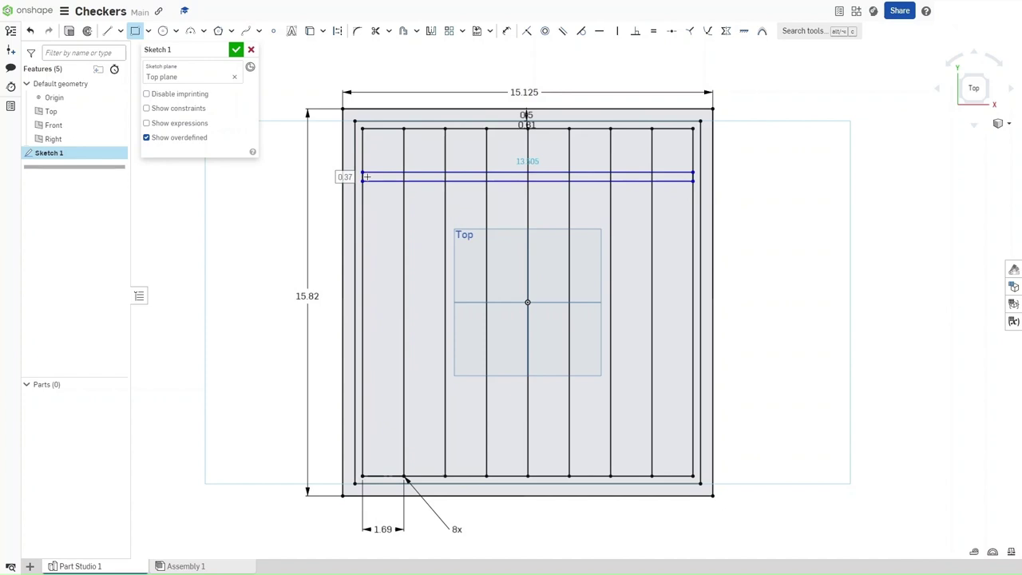
left_click(367, 176)
type("0.2")
key("Return")
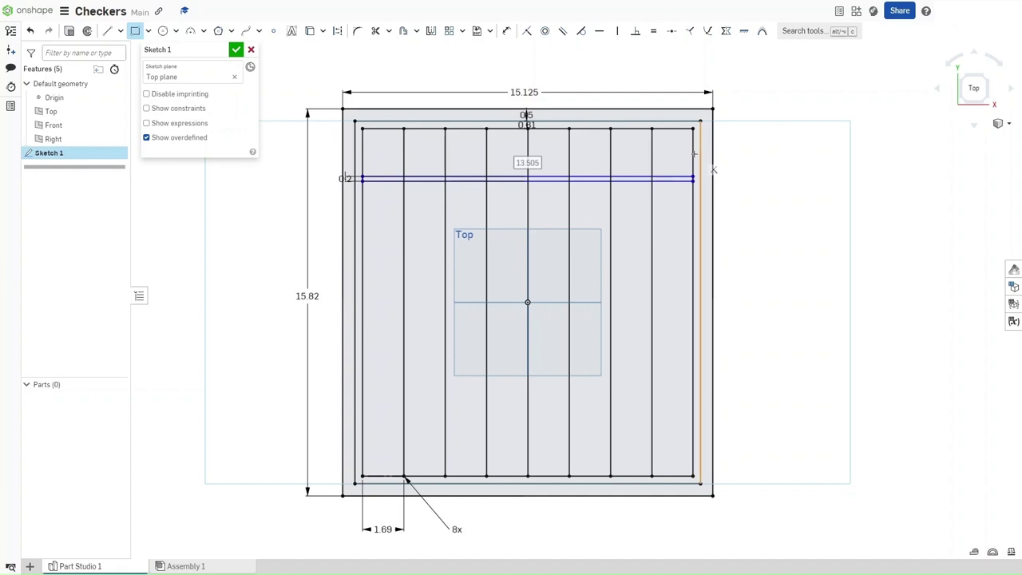
Dimension the strip's top line 1.6 in below the inner rectangle's top edge
key("m")
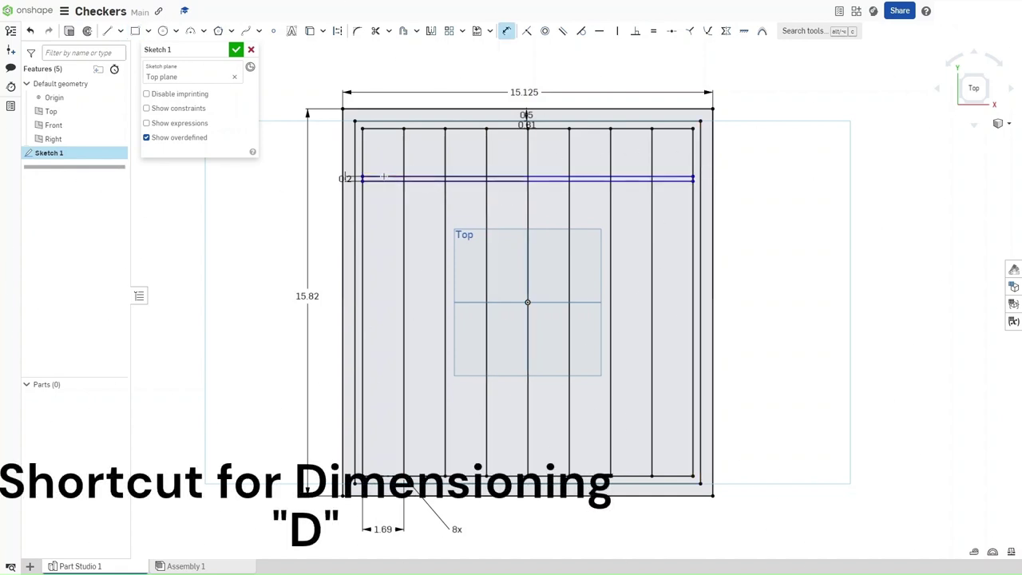
left_click(388, 129)
left_click(391, 178)
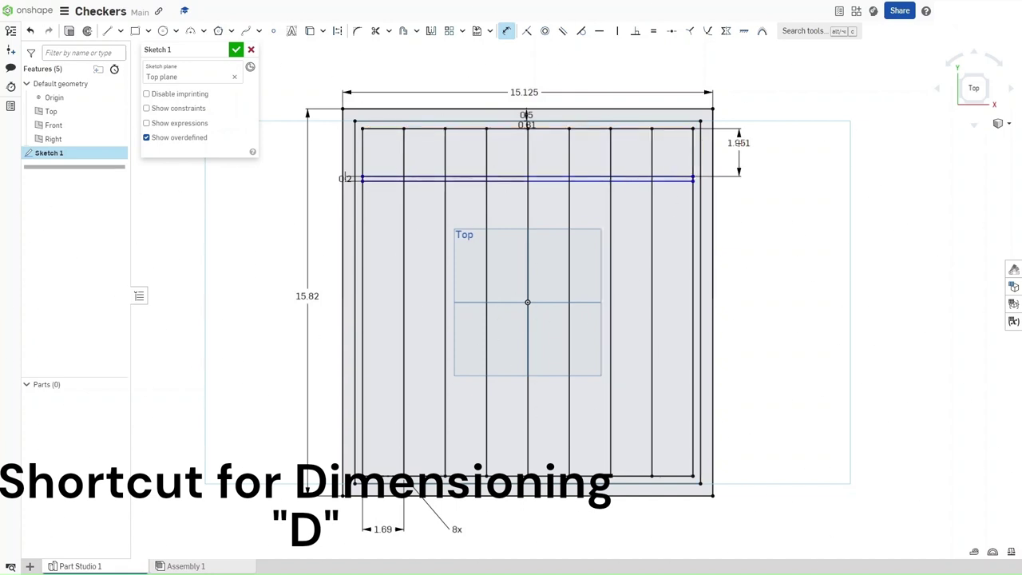
left_click(741, 151)
type("1.6")
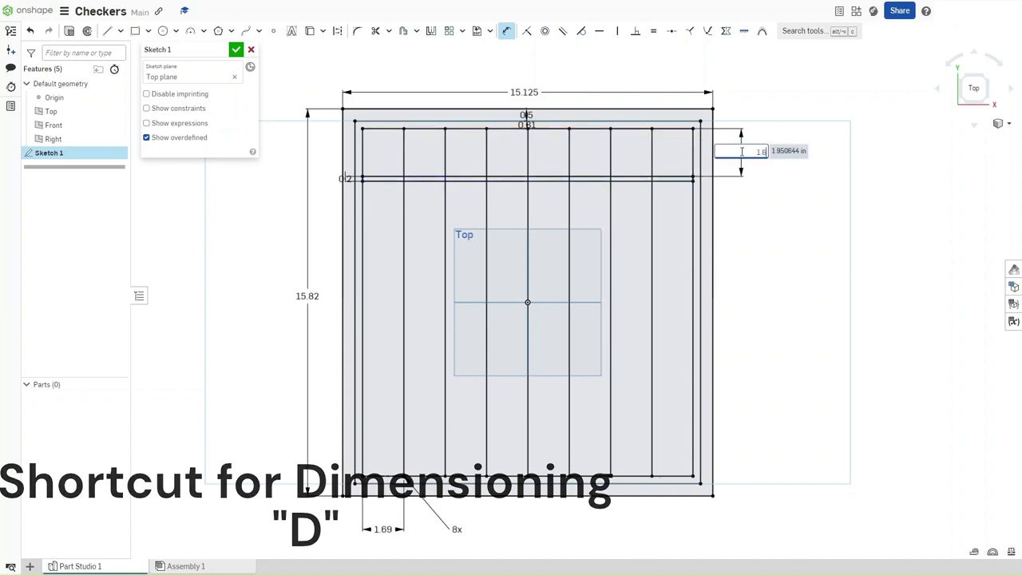
key("Return")
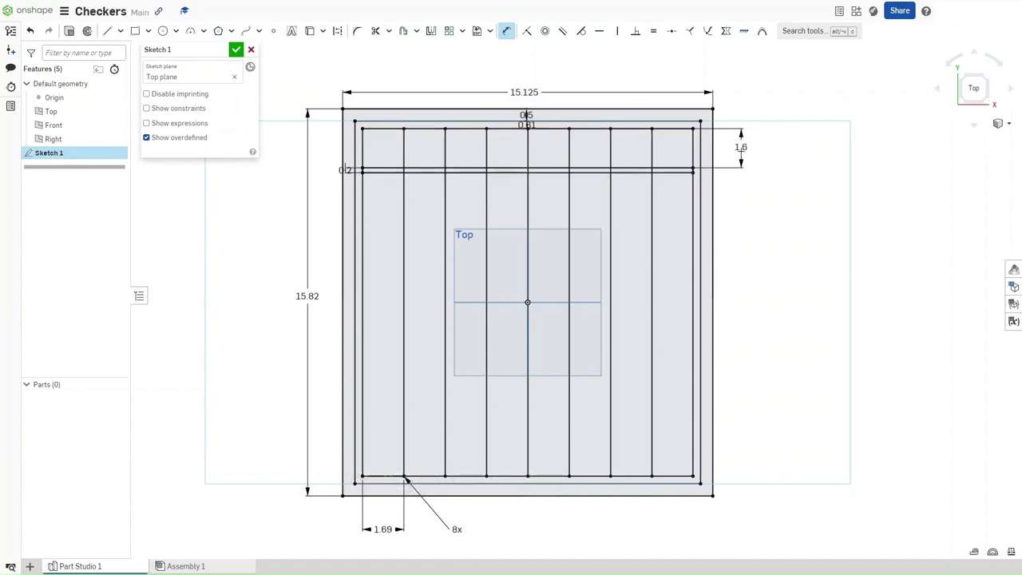
Linear-pattern the strip's two lines as 7 copies at 1.8 in spacing
left_click(449, 34)
left_click(371, 169)
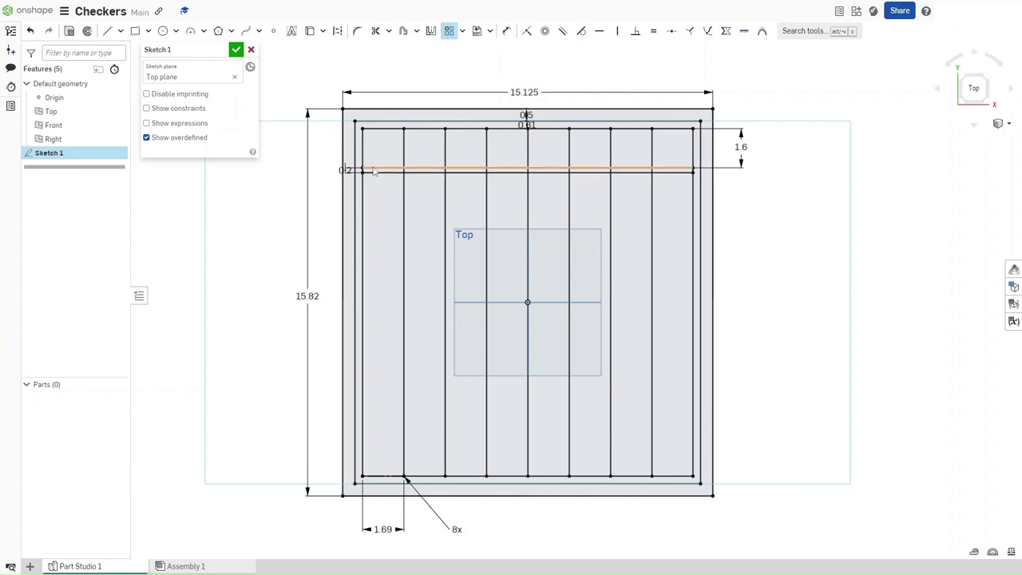
left_click(377, 171)
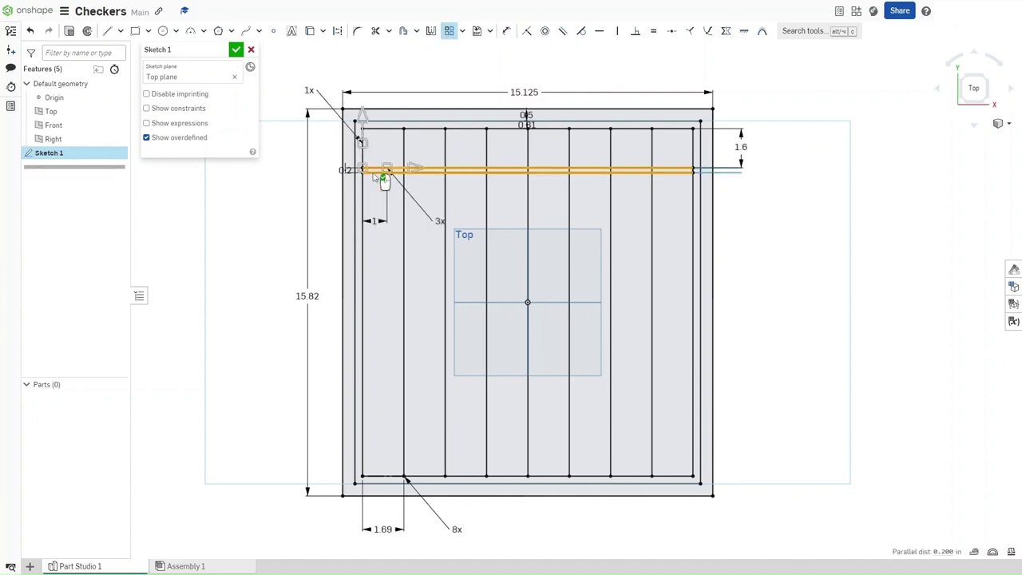
double_click(437, 221)
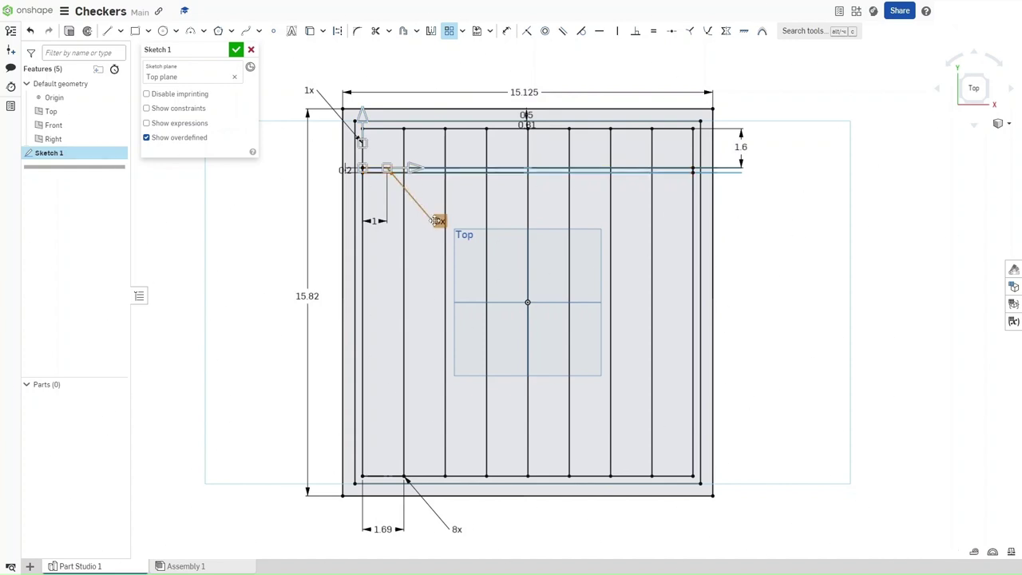
key("Return")
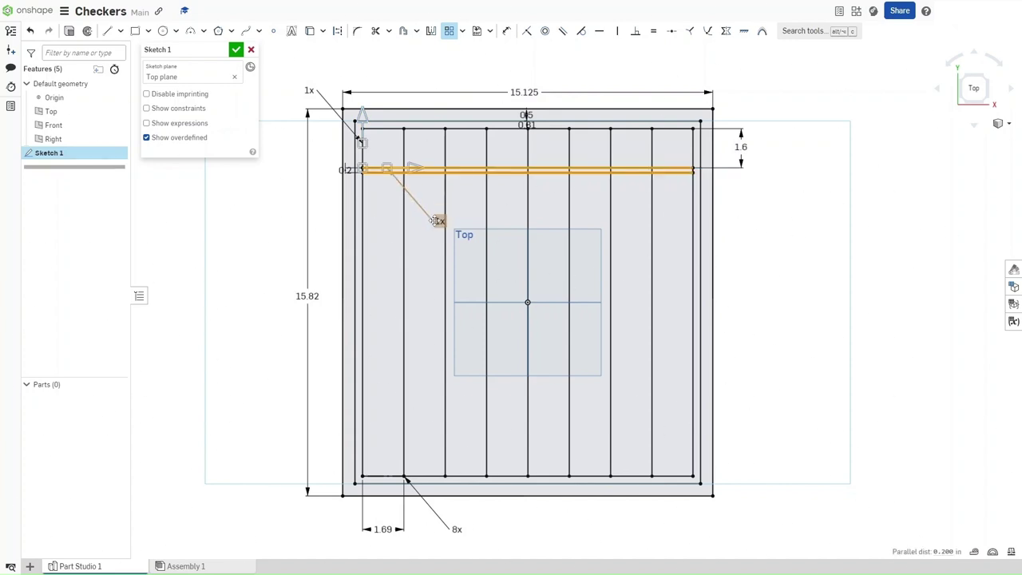
double_click(310, 90)
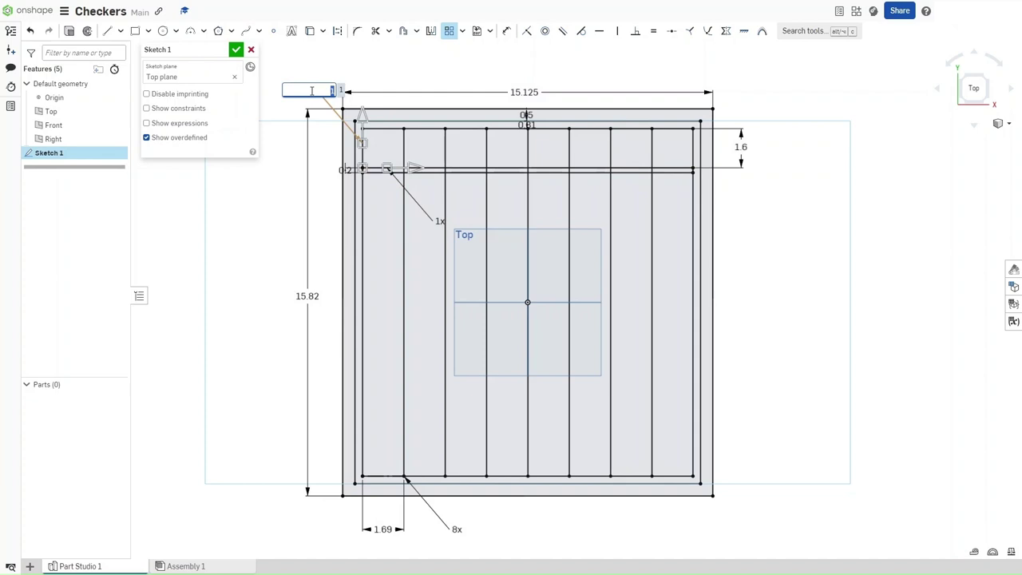
type("5")
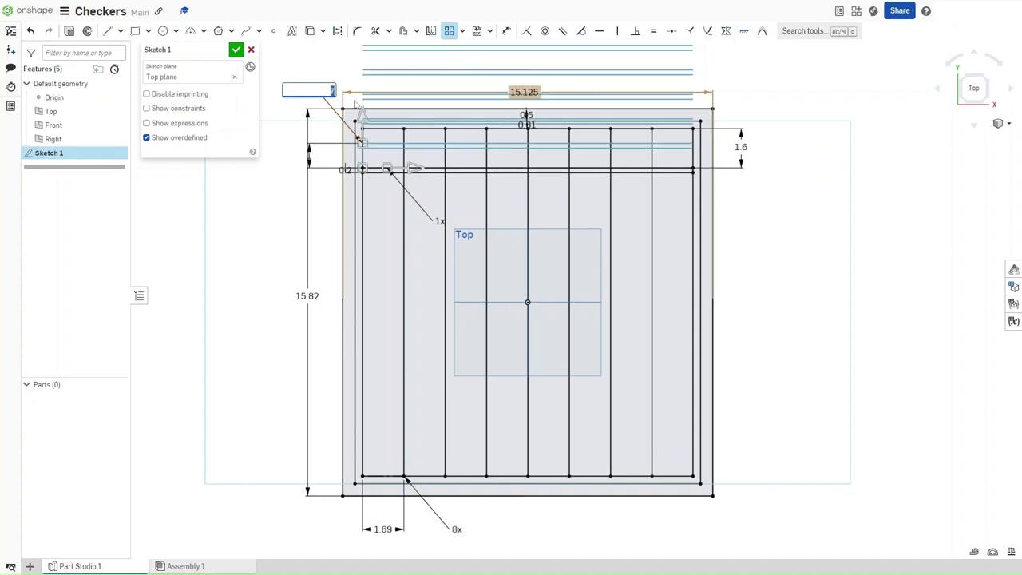
key("Tab")
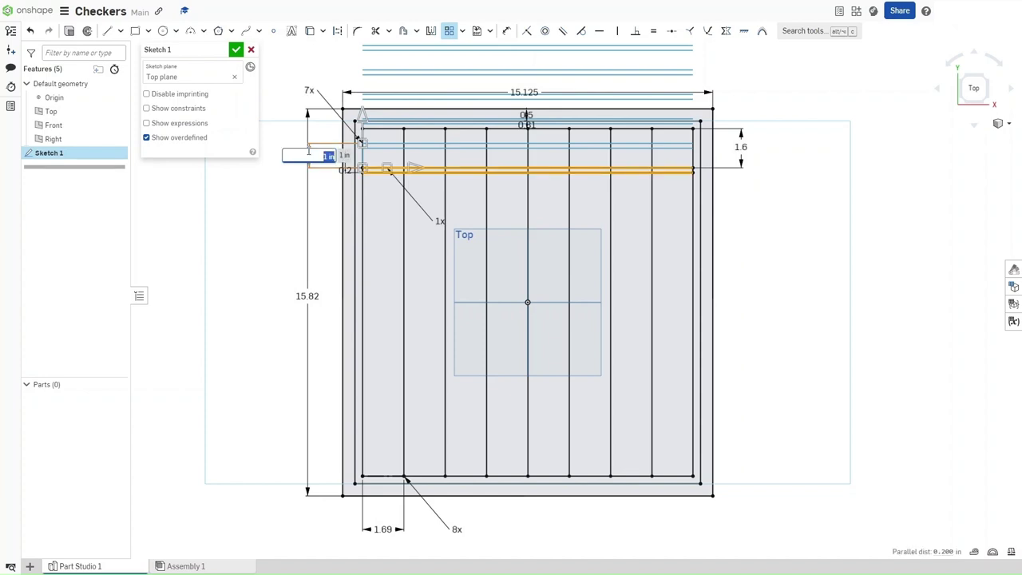
type("1.8")
key("Return")
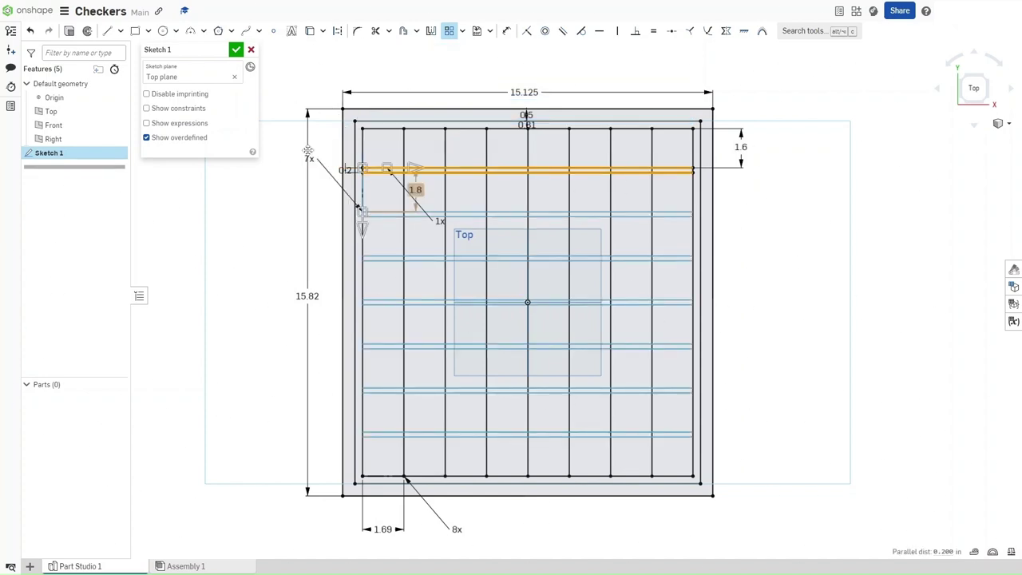
Change the strip pattern spacing to -1.8 so it runs downward
left_click(289, 203)
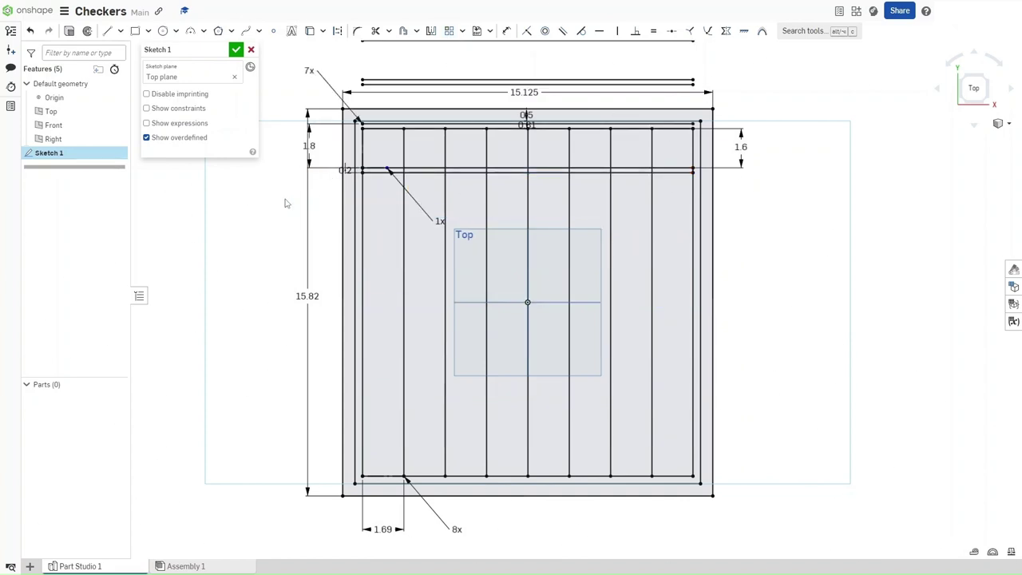
double_click(308, 147)
left_click(312, 147)
type("-1.8")
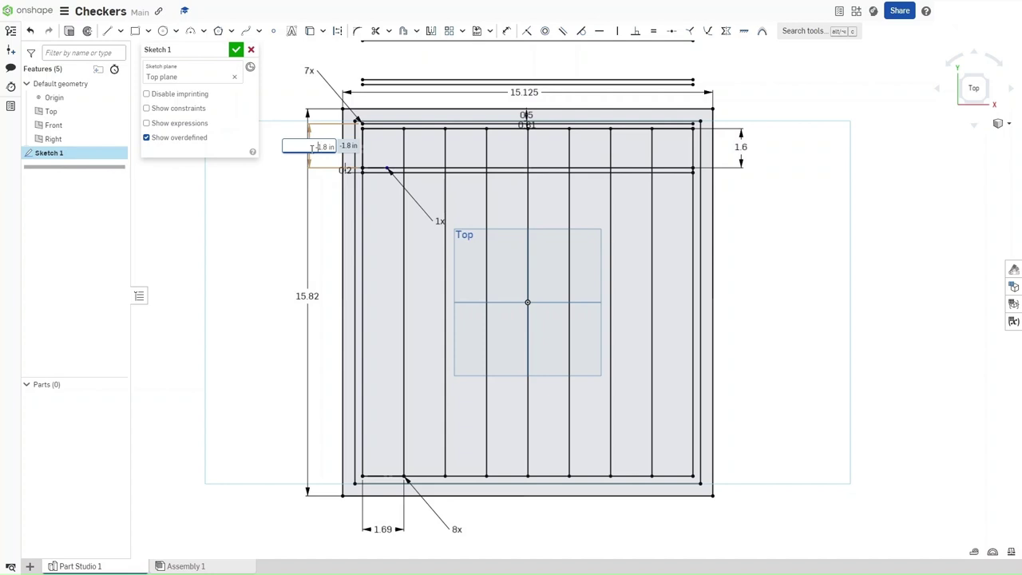
key("Return")
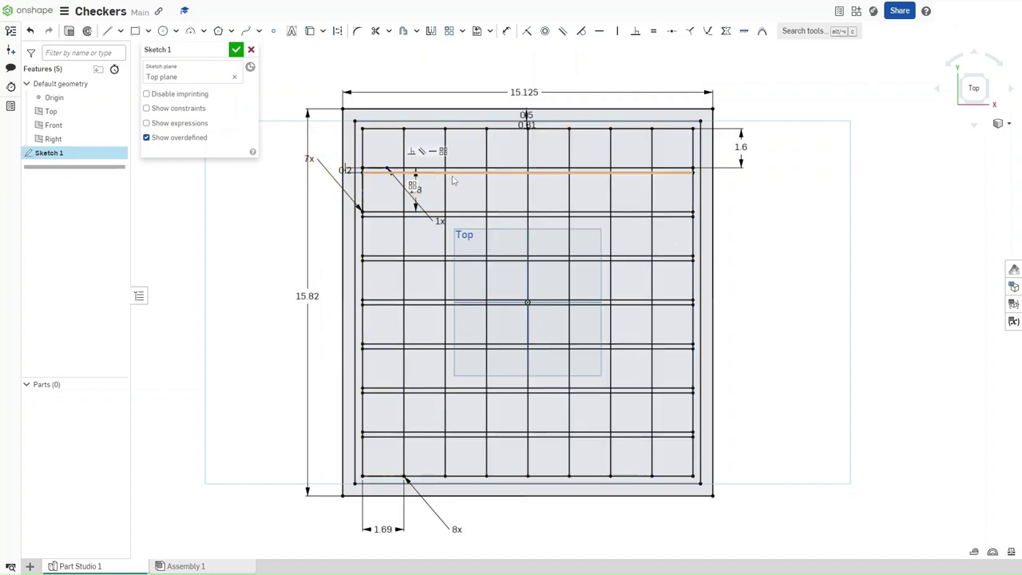
Trim the vertical grid lines crossing the inside of the top thin strip
scroll(485, 187, "up", 3)
scroll(477, 224, "up", 4)
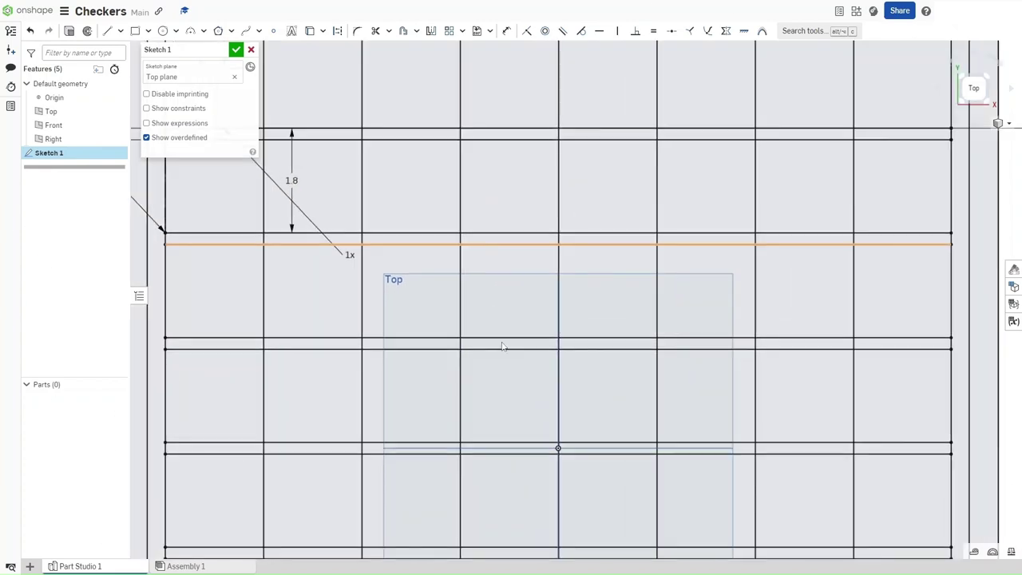
scroll(512, 292, "down", 3)
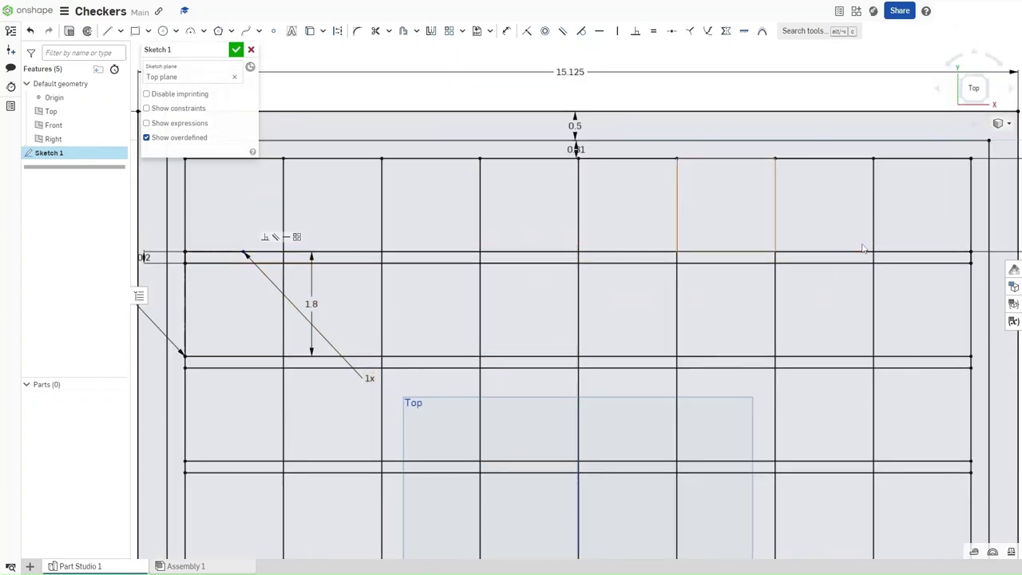
key("m")
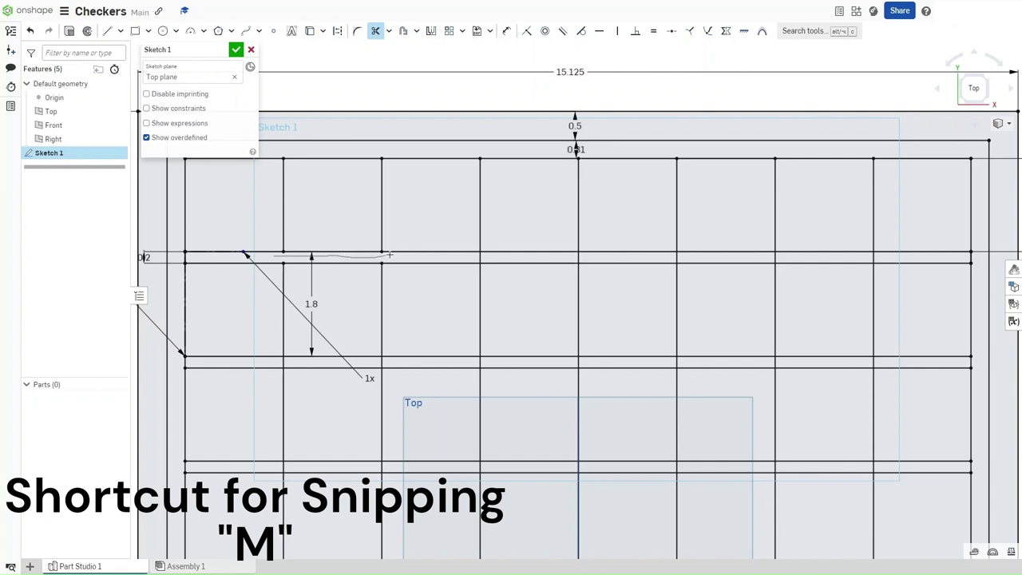
left_click_drag(415, 256, 450, 257)
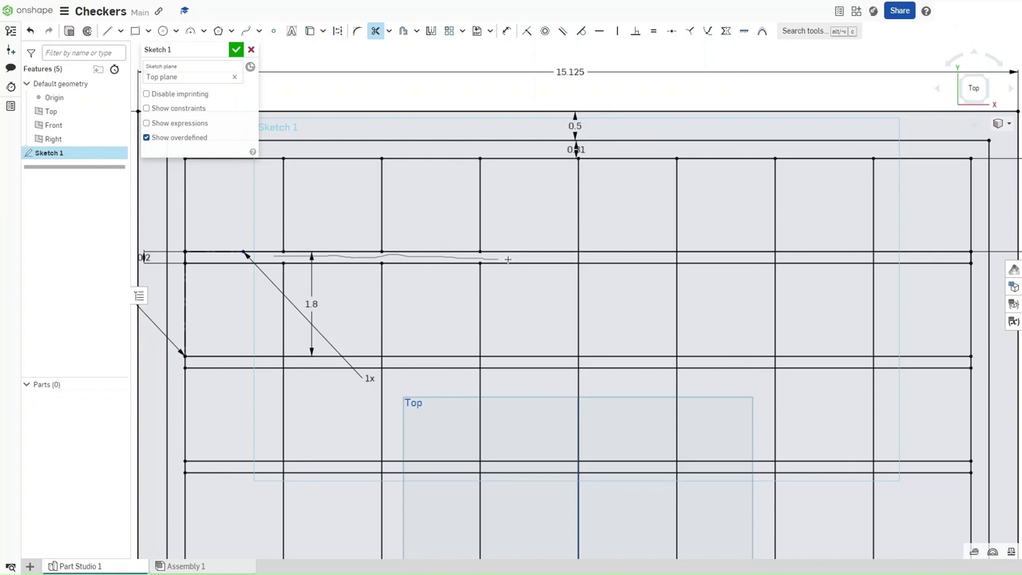
left_click_drag(583, 258, 600, 257)
left_click_drag(676, 256, 762, 259)
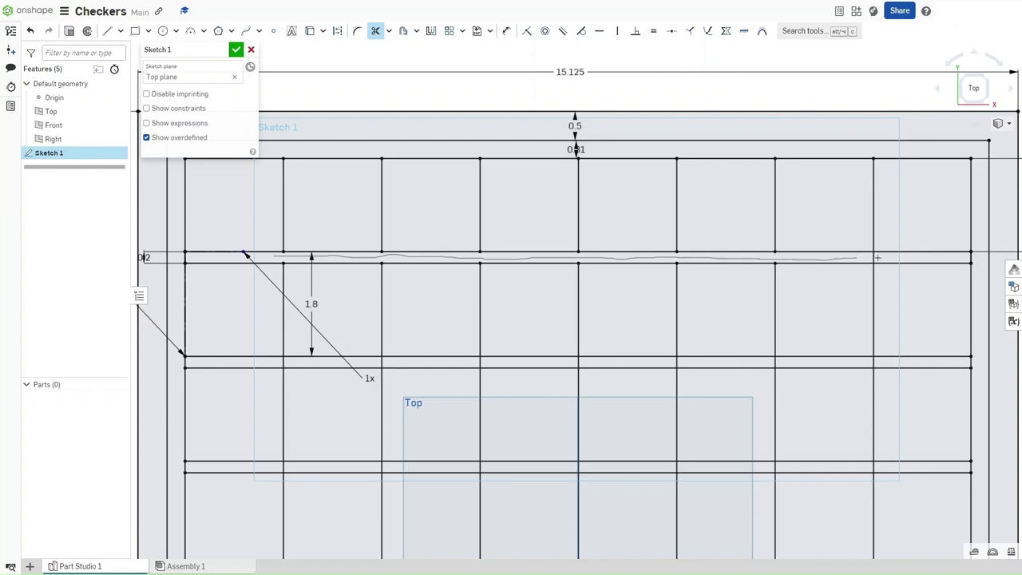
left_click_drag(877, 258, 888, 257)
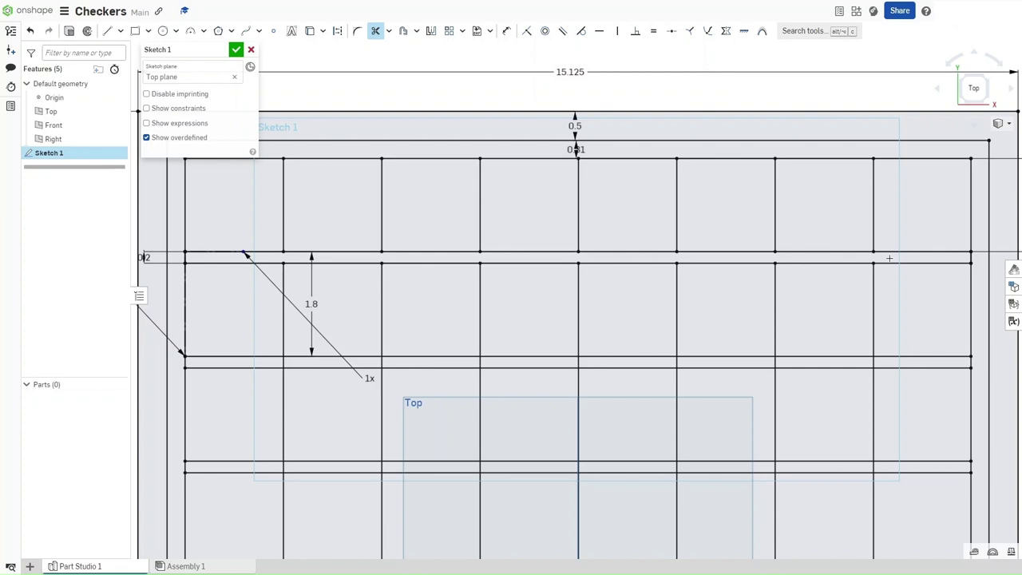
Trim a short piece off the strip's lower line at the right end
left_click(894, 266)
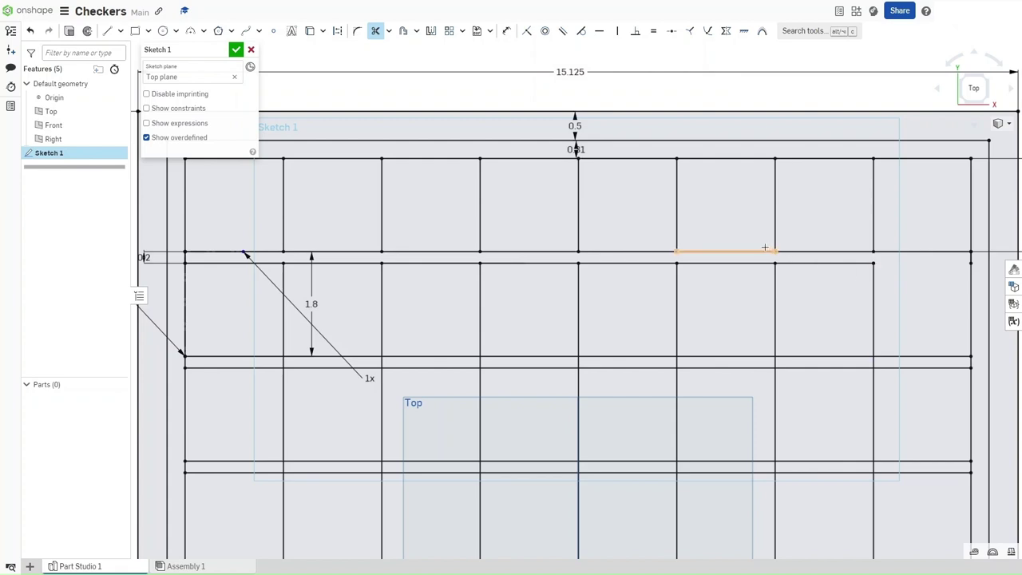
key("Escape")
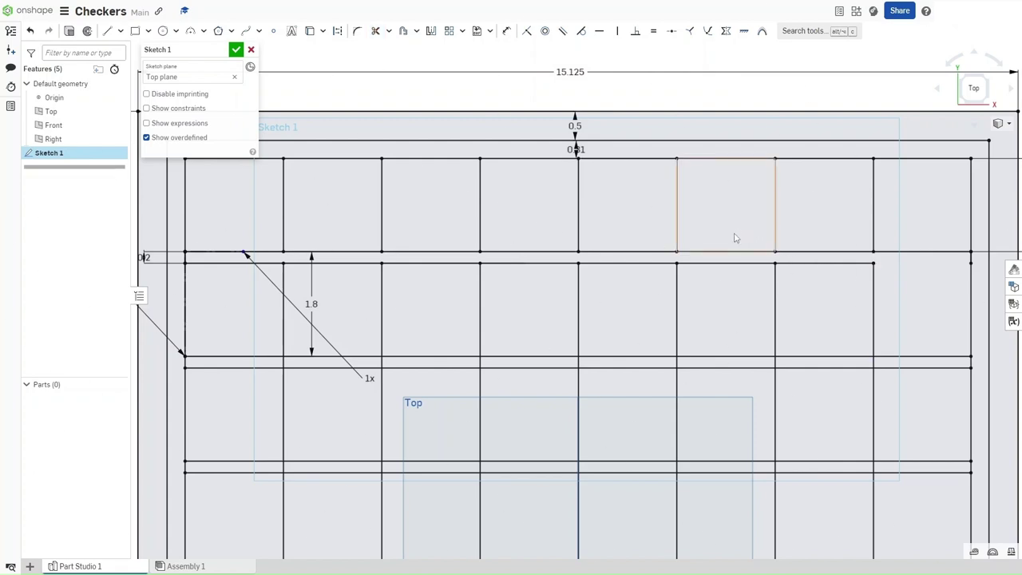
scroll(742, 336, "down", 2)
scroll(575, 343, "down", 1)
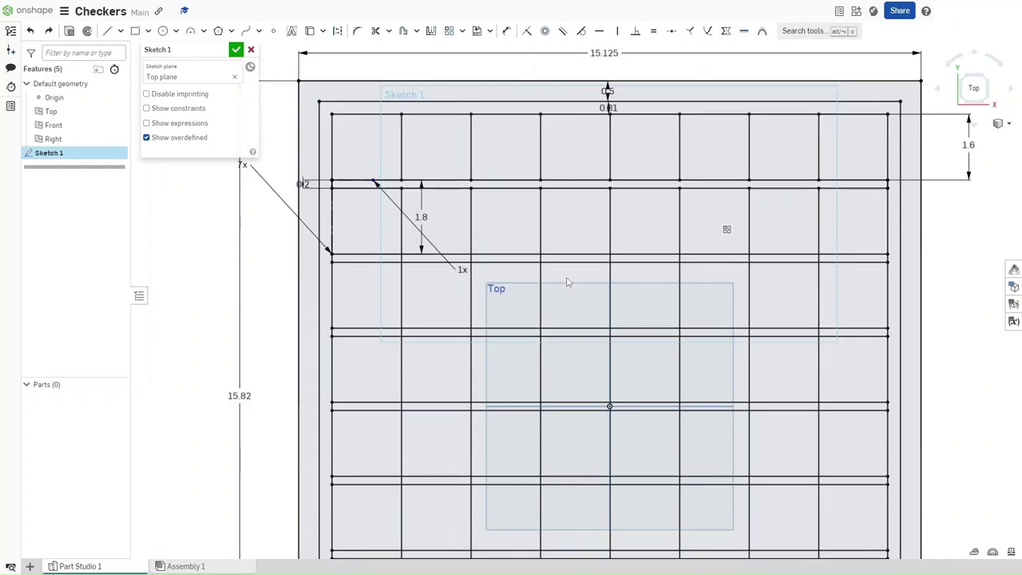
scroll(415, 251, "up", 3)
scroll(402, 252, "down", 3)
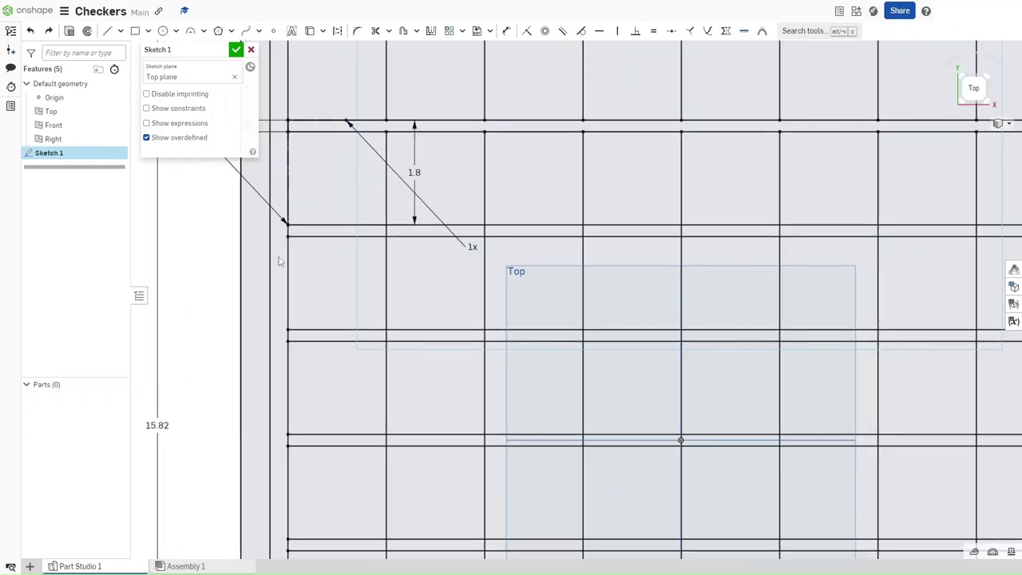
Trim stray segments along the horizontal grid lines and between the doubled lines
scroll(403, 449, "down", 2)
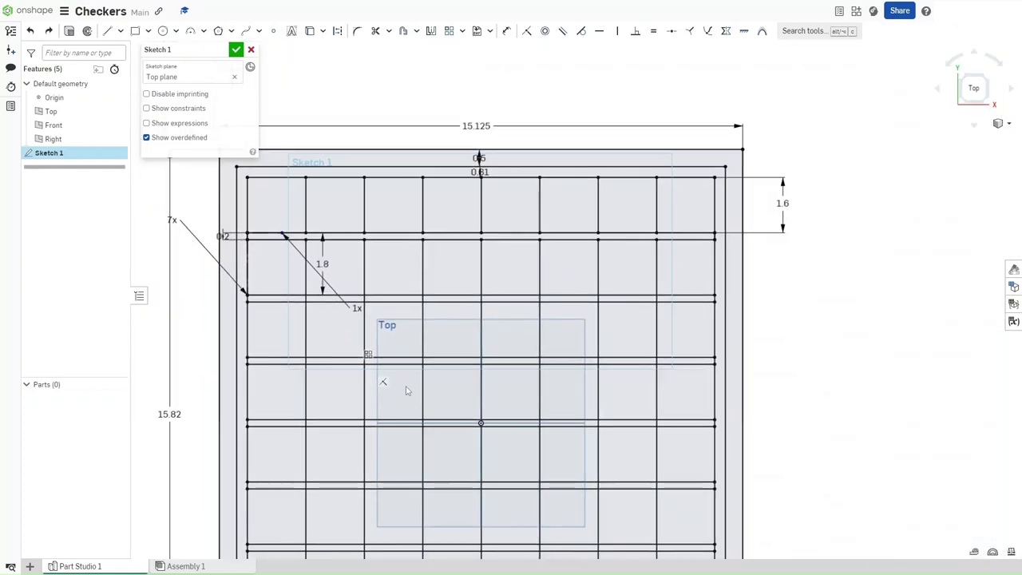
scroll(431, 410, "up", 2)
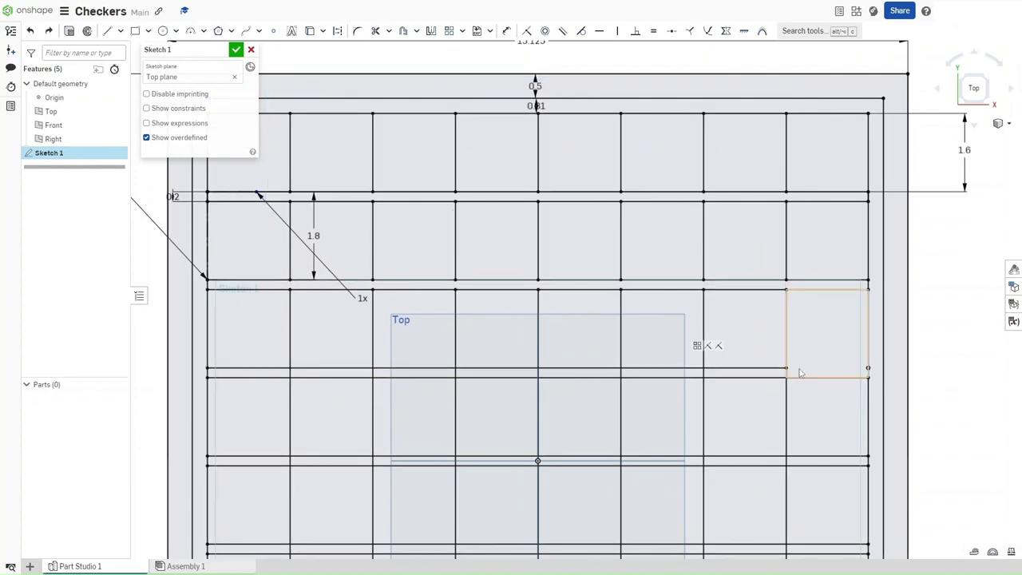
key("m")
left_click_drag(799, 371, 321, 372)
scroll(308, 472, "up", 2)
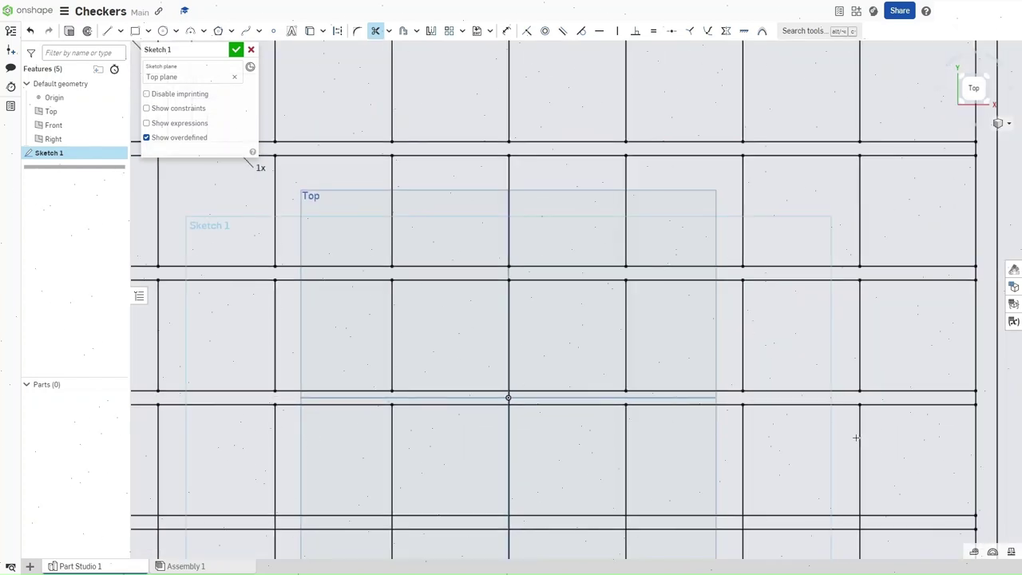
scroll(856, 438, "down", 1)
left_click_drag(865, 390, 254, 392)
scroll(551, 279, "up", 5)
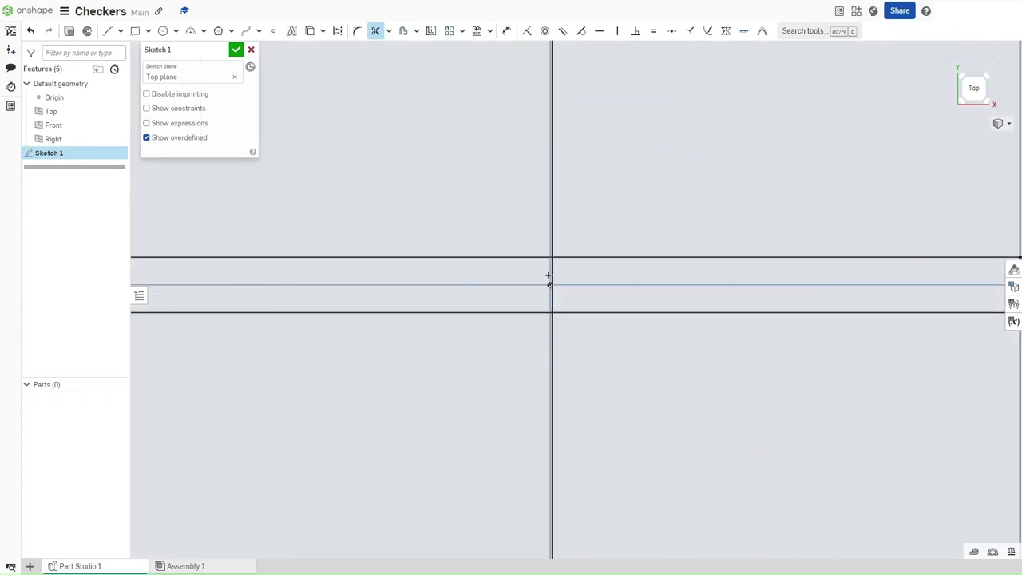
scroll(548, 274, "up", 4)
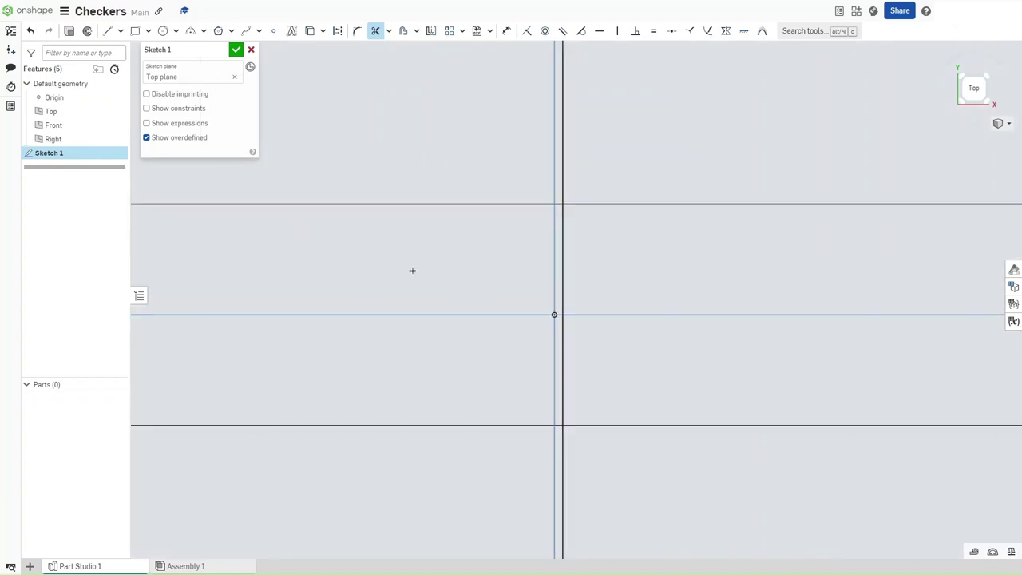
mouse_move(412, 270)
left_mouse_down()
mouse_move(759, 296)
mouse_move(709, 297)
left_mouse_up()
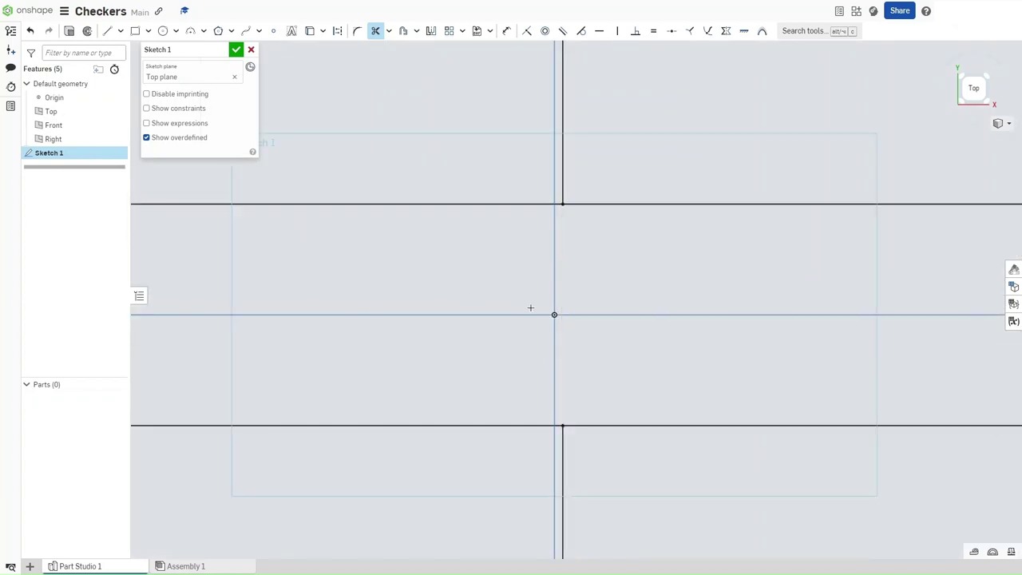
scroll(530, 308, "down", 2)
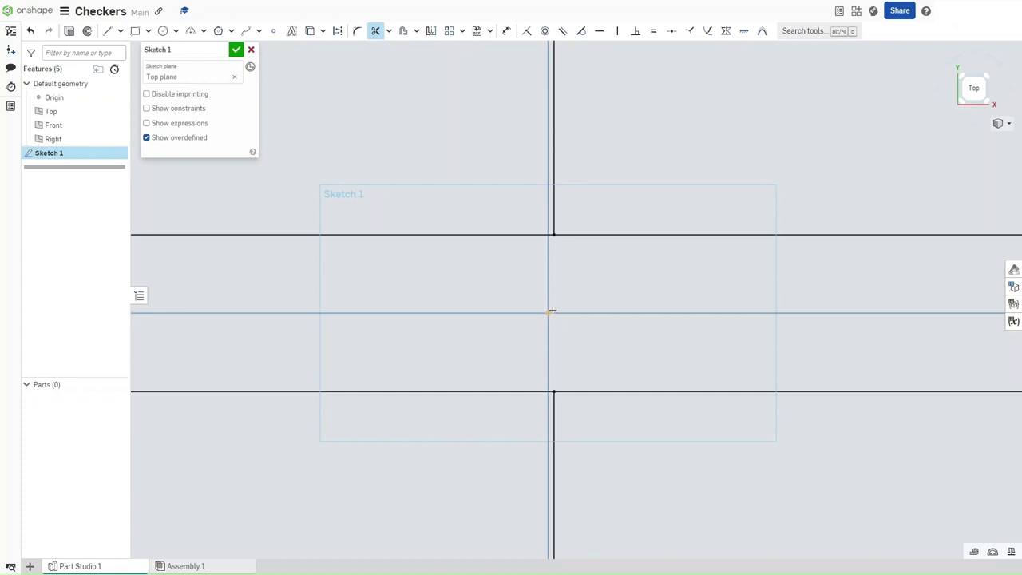
key("Escape")
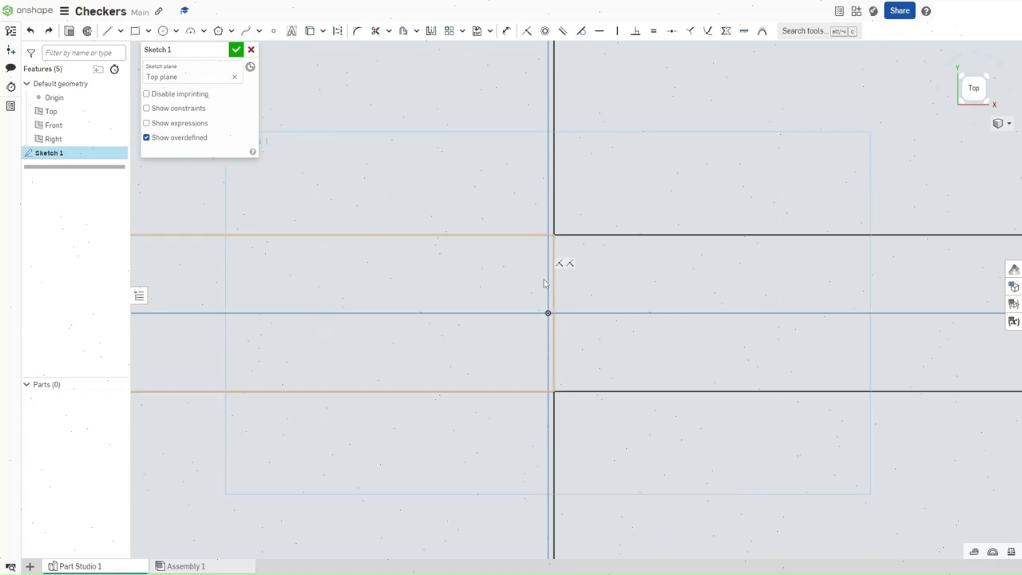
Trim the short verticals near the origin and between the next doubled horizontal lines
key("m")
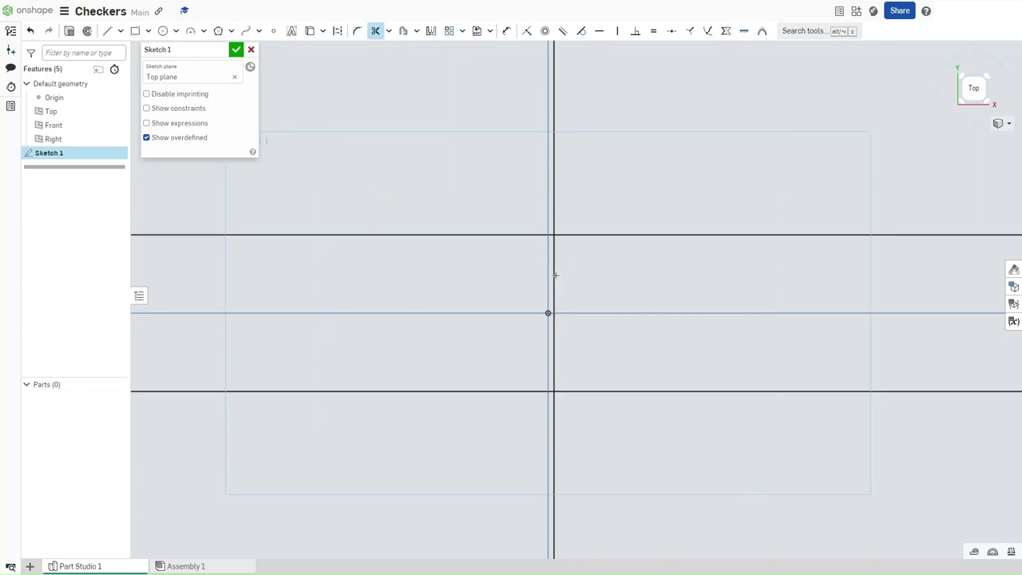
left_click(554, 276)
scroll(645, 358, "down", 4)
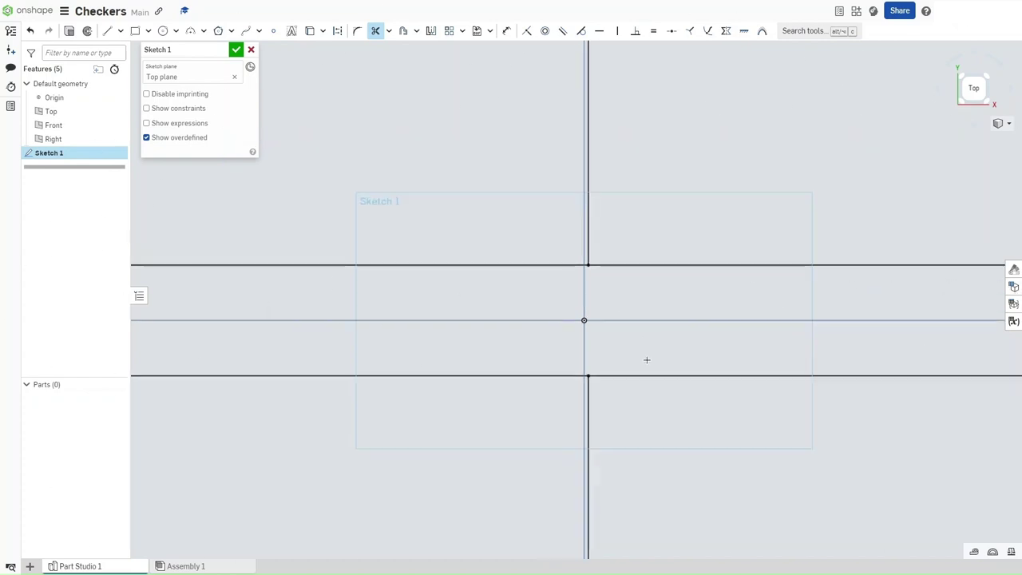
scroll(582, 216, "down", 5)
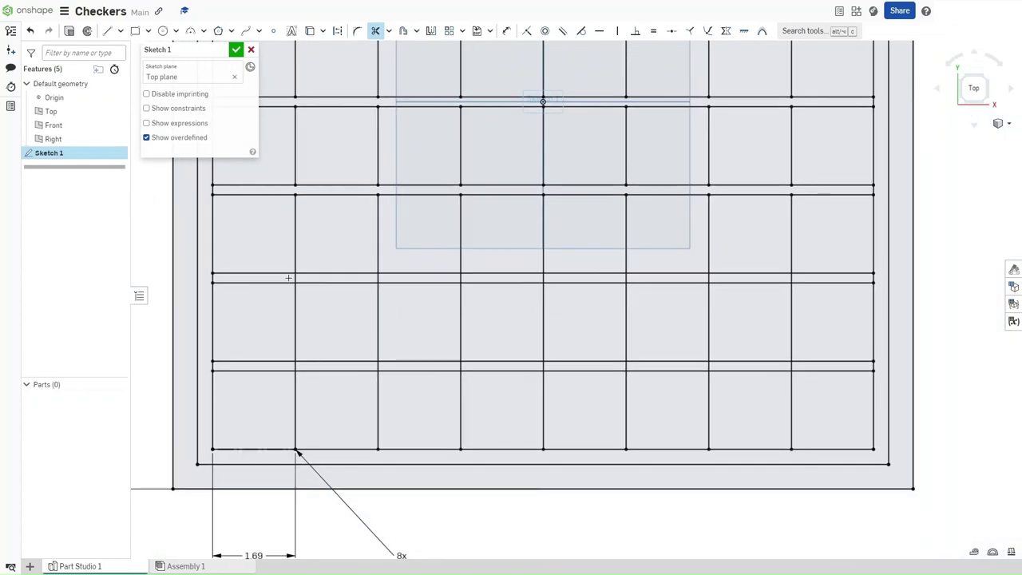
left_click_drag(412, 278, 798, 278)
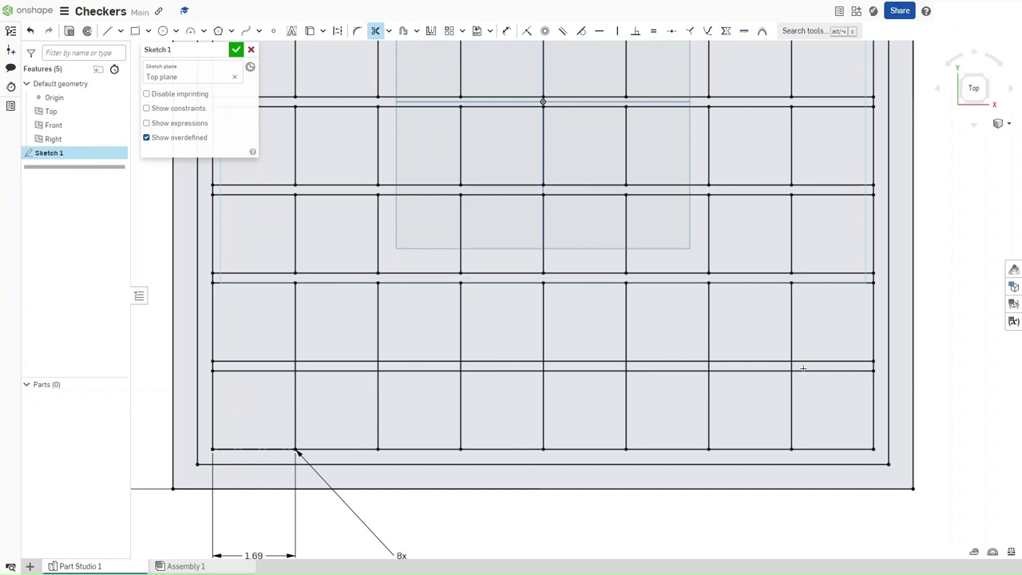
left_click_drag(804, 365, 335, 365)
scroll(403, 401, "up", 3)
scroll(404, 400, "down", 3)
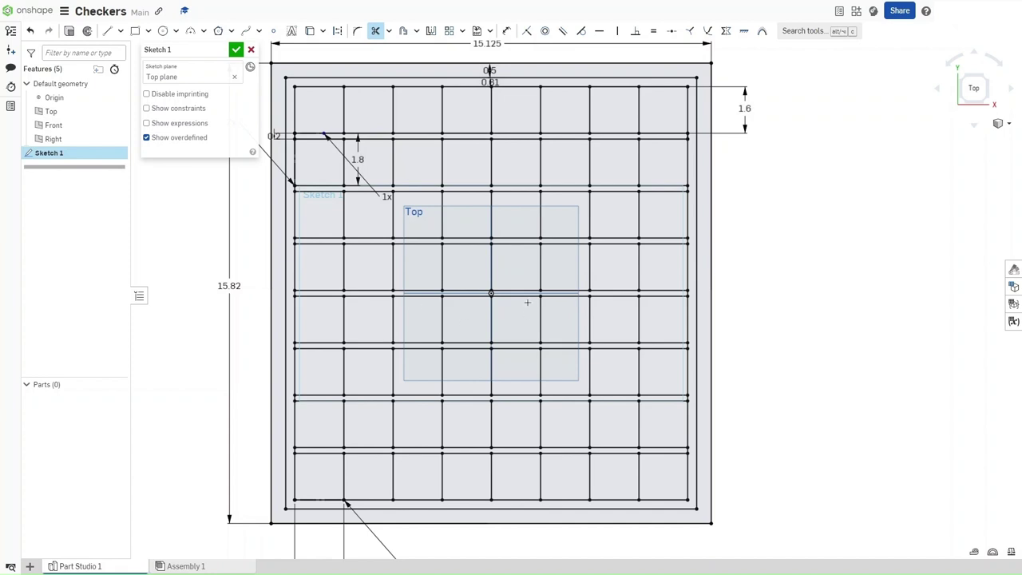
Extrude Sketch 1 to a 1 in depth, creating Part 1
key("shift+e")
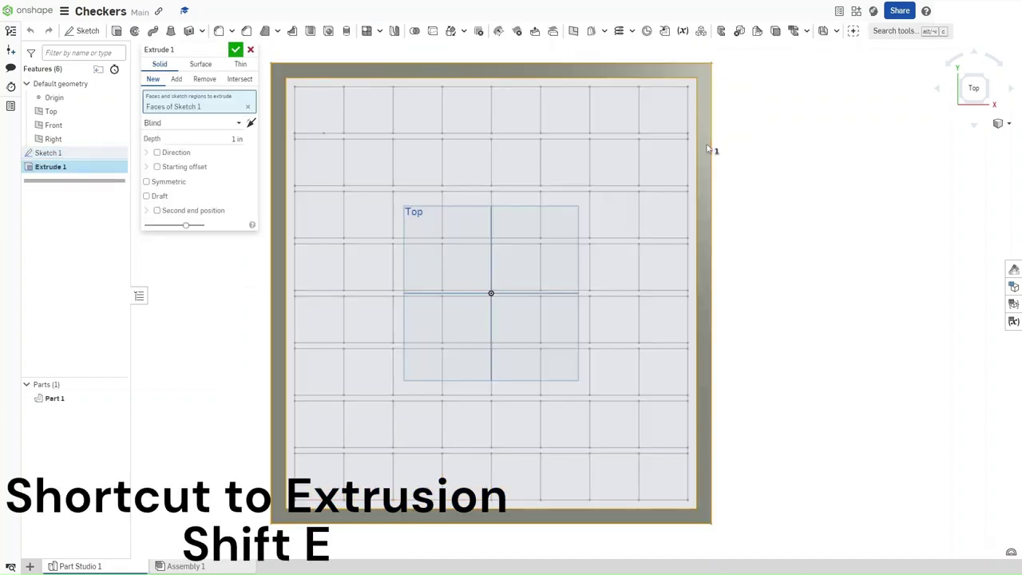
left_click(208, 138)
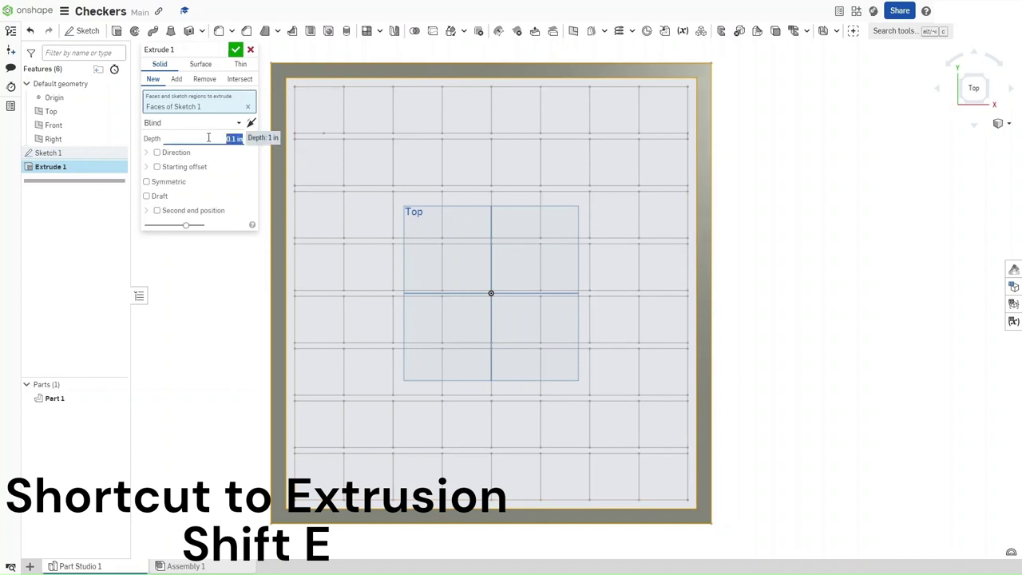
key("Return")
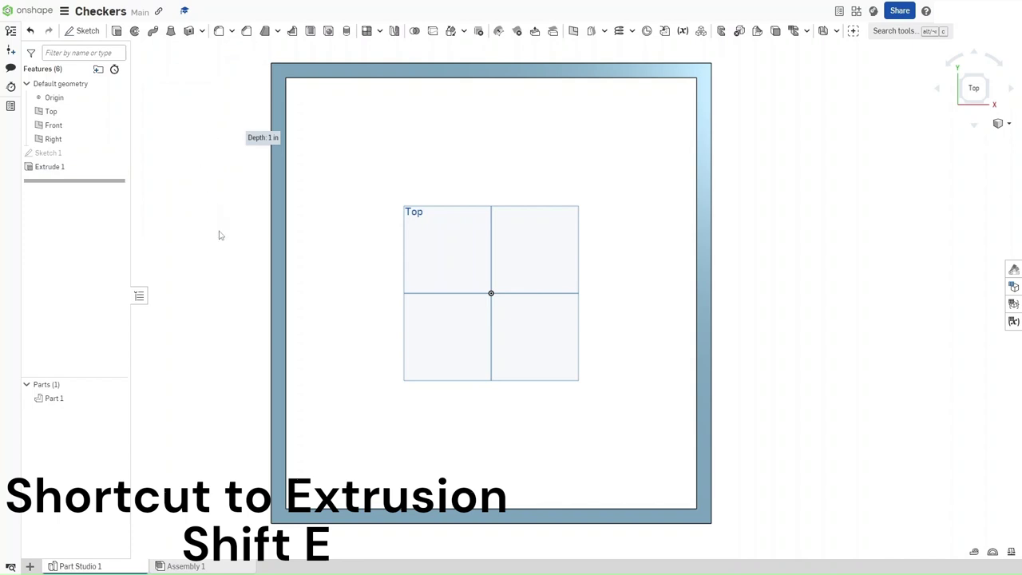
Select the base's four outer edges for a chamfer in isometric view
left_click(246, 31)
key("shift+7")
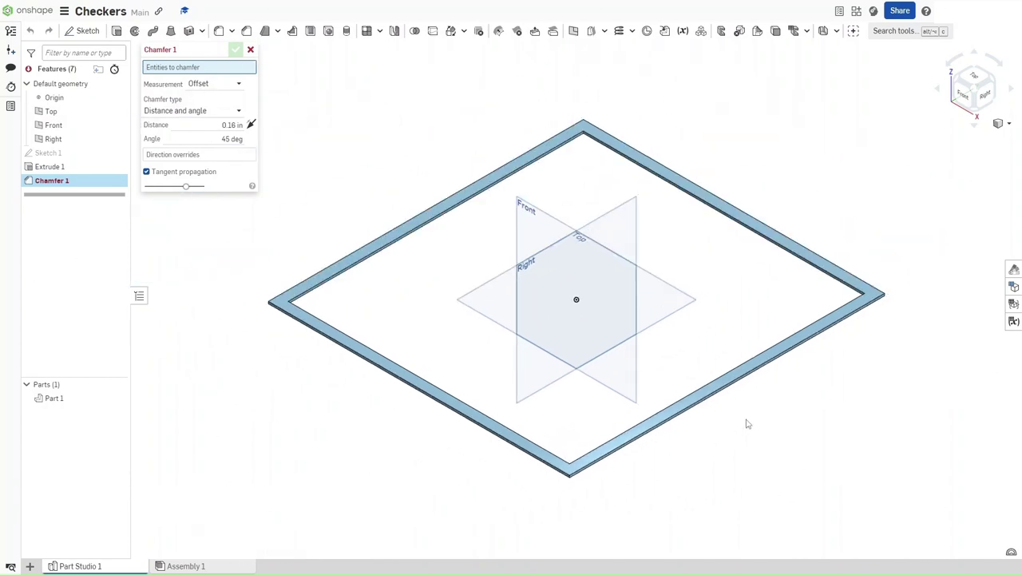
left_click(748, 378)
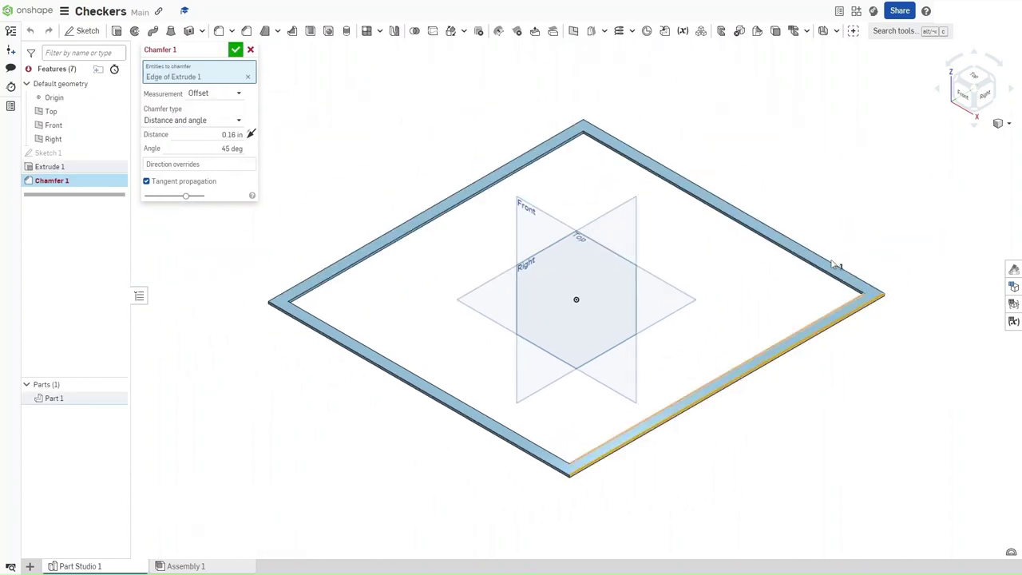
left_click(712, 212)
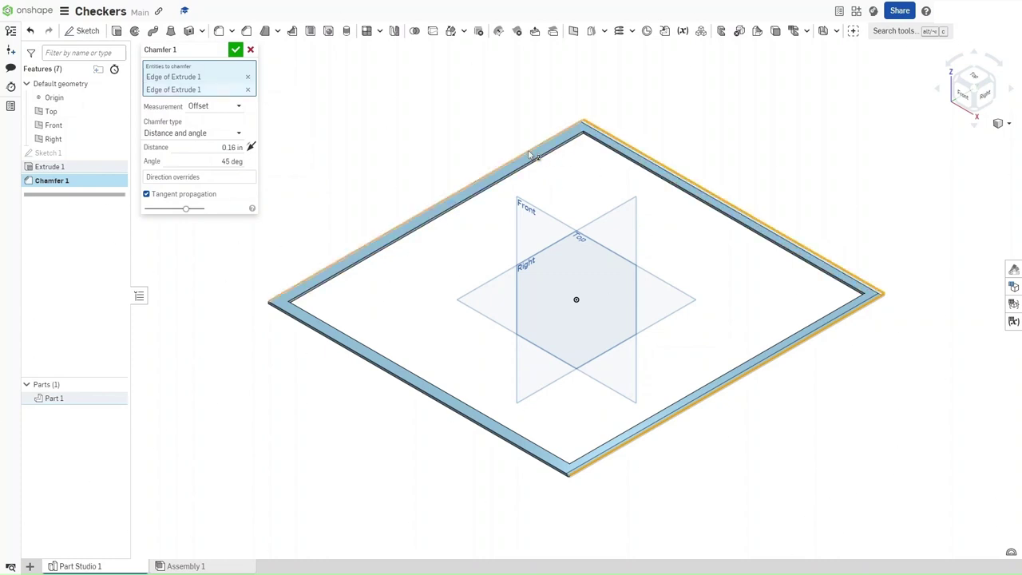
left_click(533, 154)
left_click(299, 319)
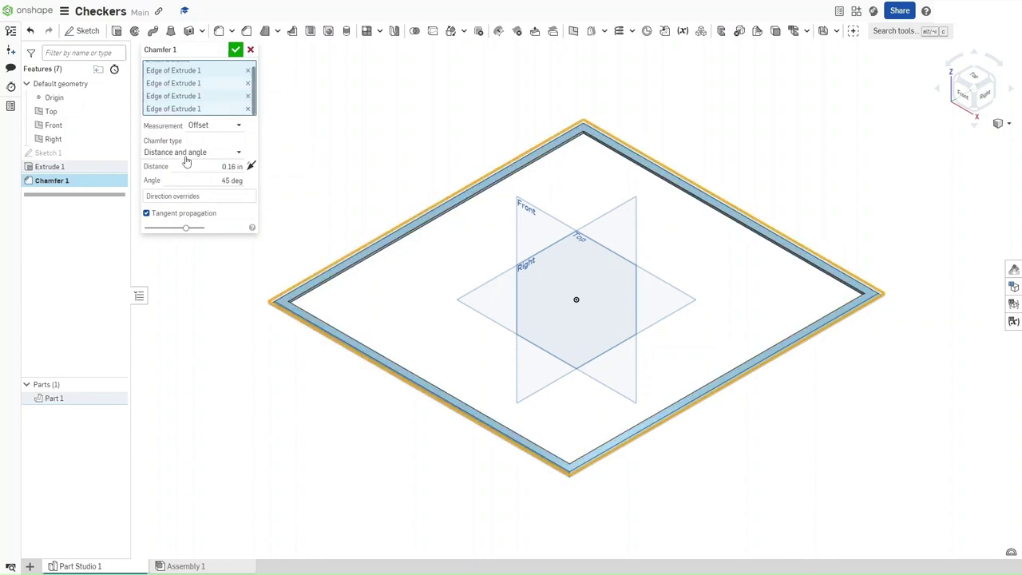
Set the chamfer to 0.16 in distance at a 45° angle
left_click(182, 174)
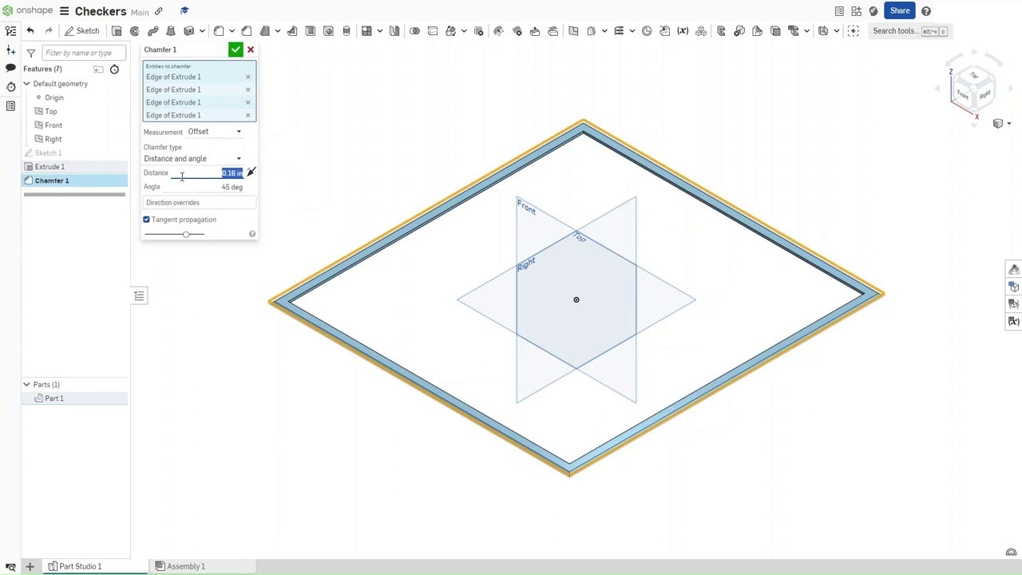
type("0")
left_click(182, 175)
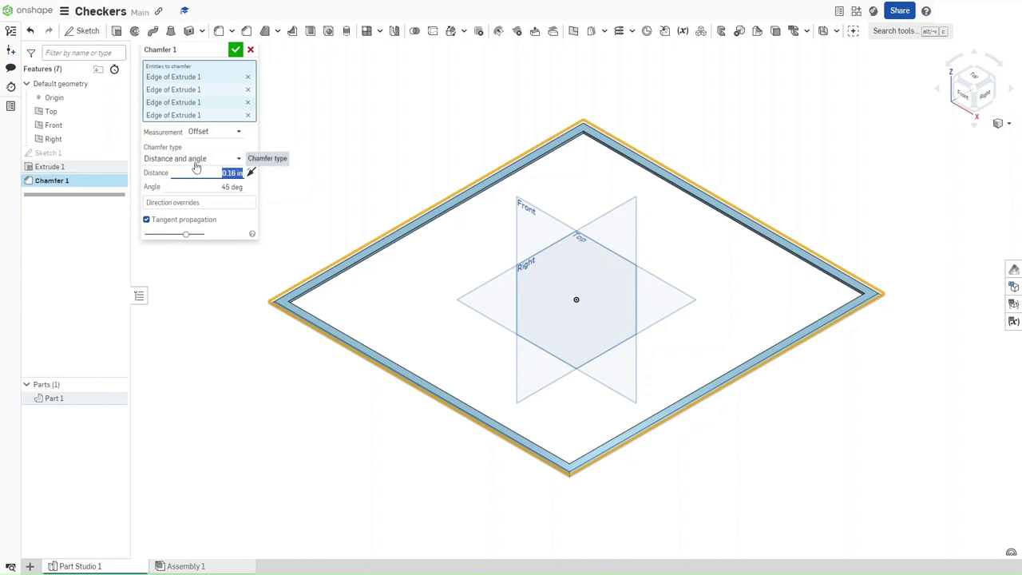
left_click(227, 188)
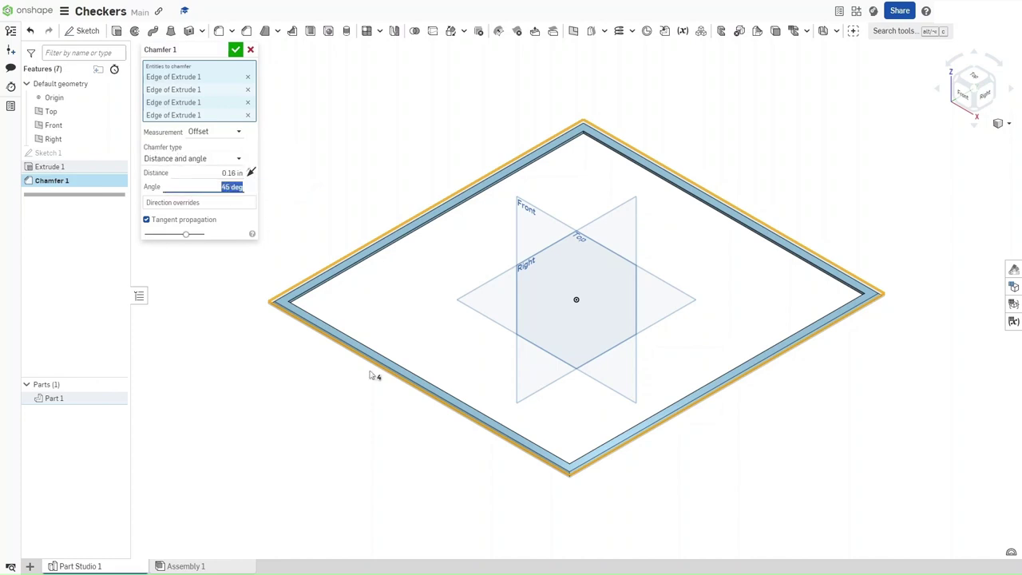
left_click(376, 477)
In Front view, lower the chamfer angle to about 30° and commit Chamfer 1
key("shift+1")
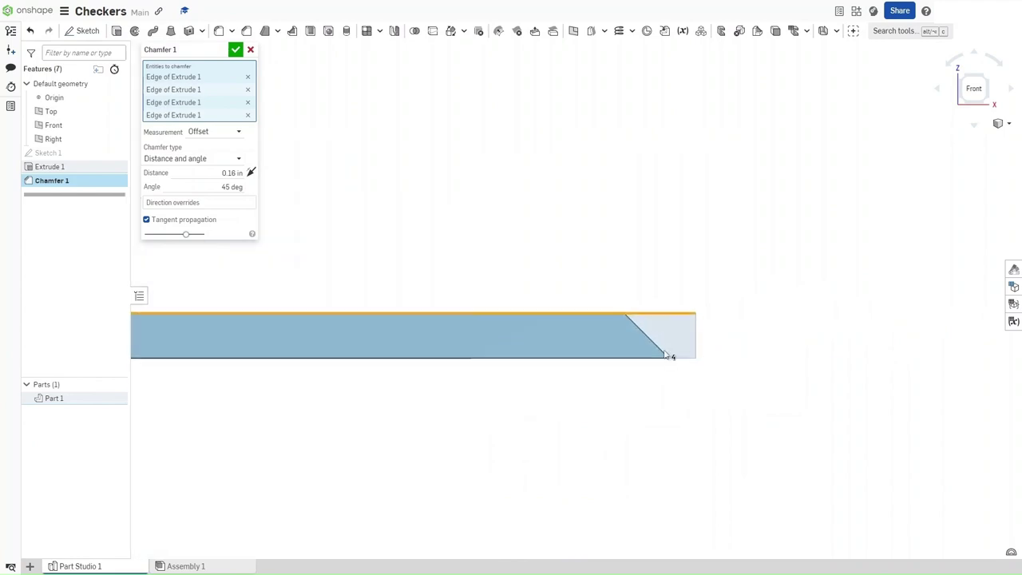
left_click(221, 186)
key("Down")
key("Down")
key("Down")
key("Down")
key("Down")
key("Down")
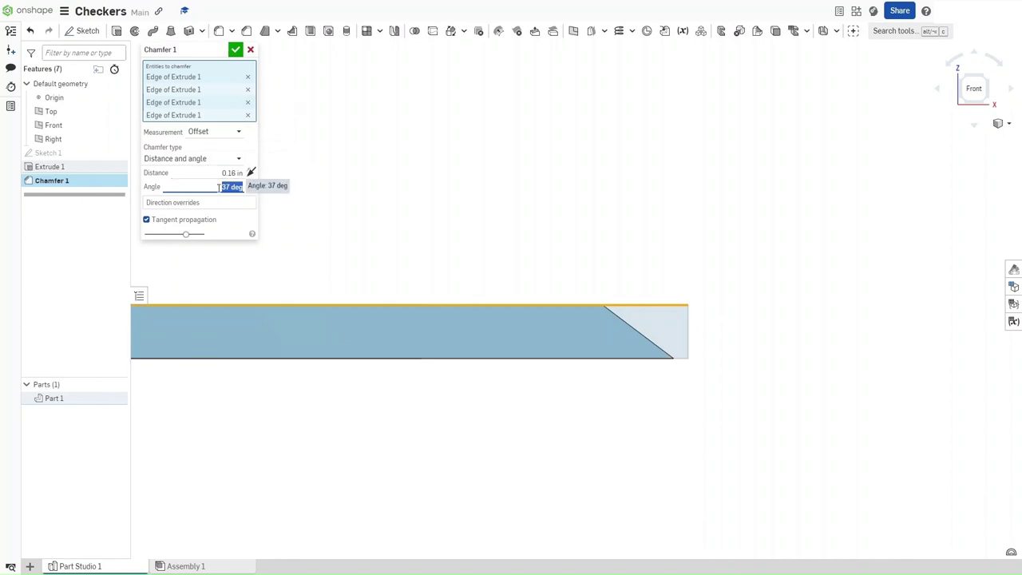
type("25")
key("Return")
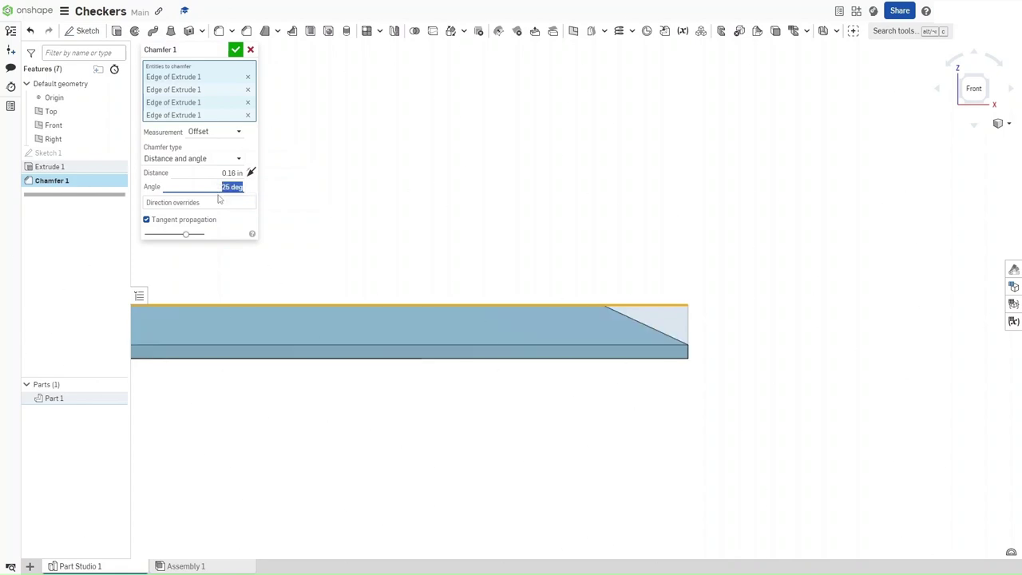
key("Up")
key("Up")
key("Up")
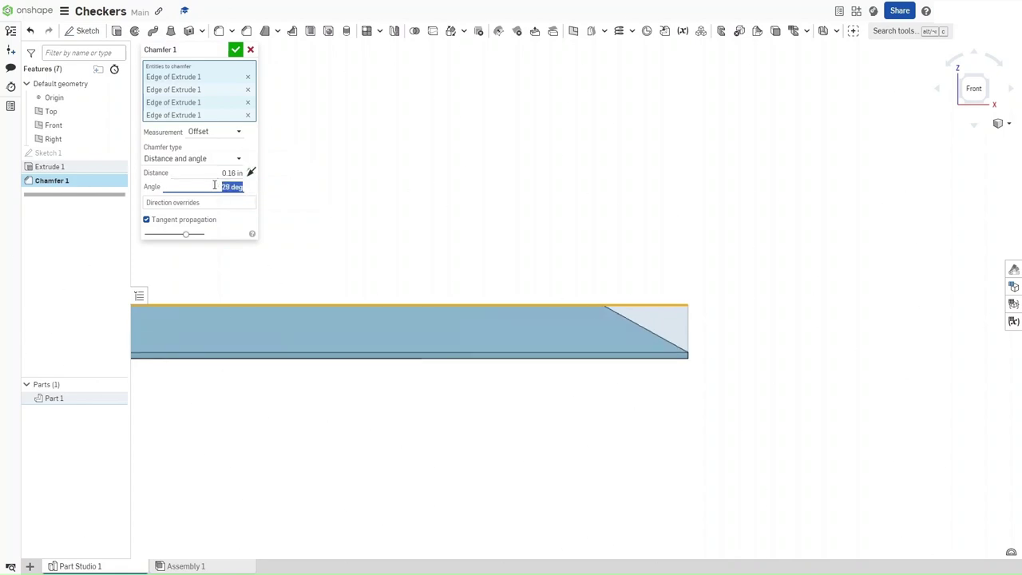
key("Up")
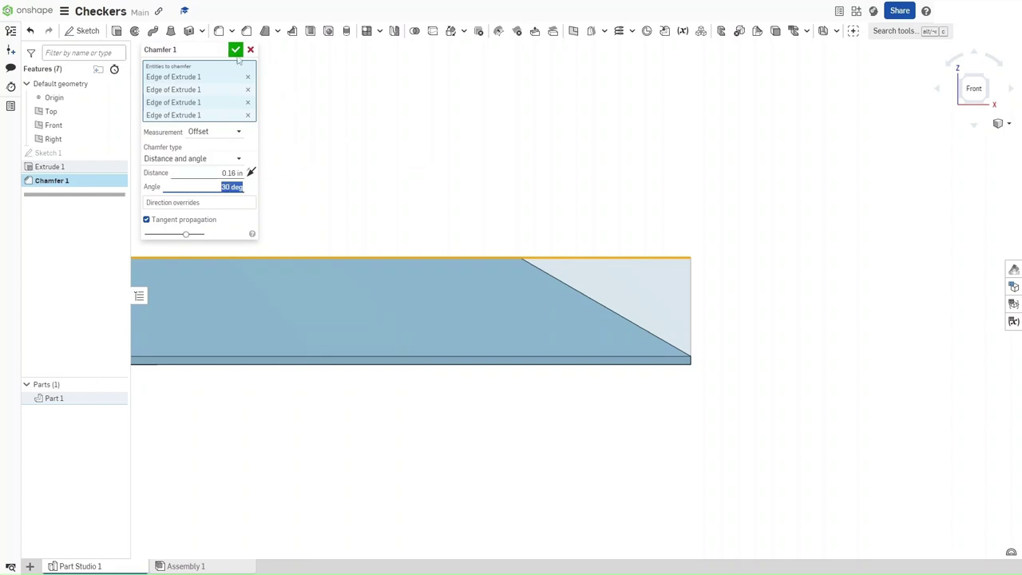
key("Return")
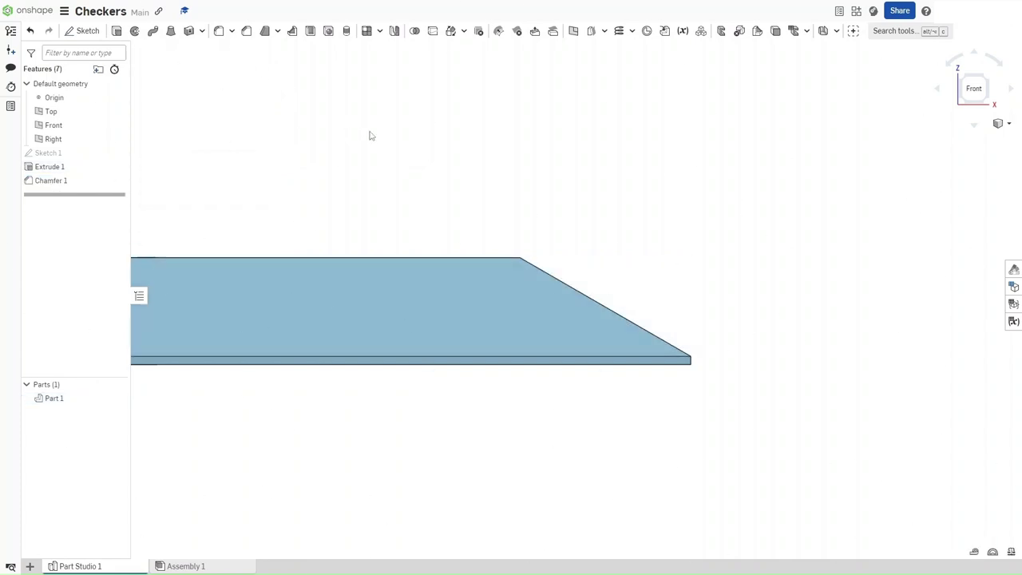
From the top view, show Sketch 1 and select its eight grid strip regions for a new extrusion
key("shift+5")
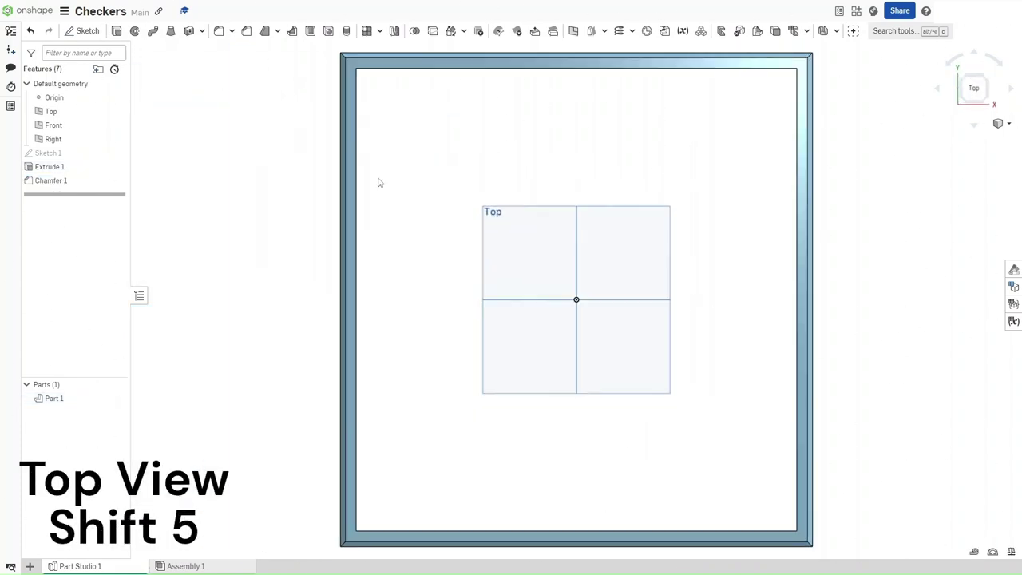
left_click(119, 152)
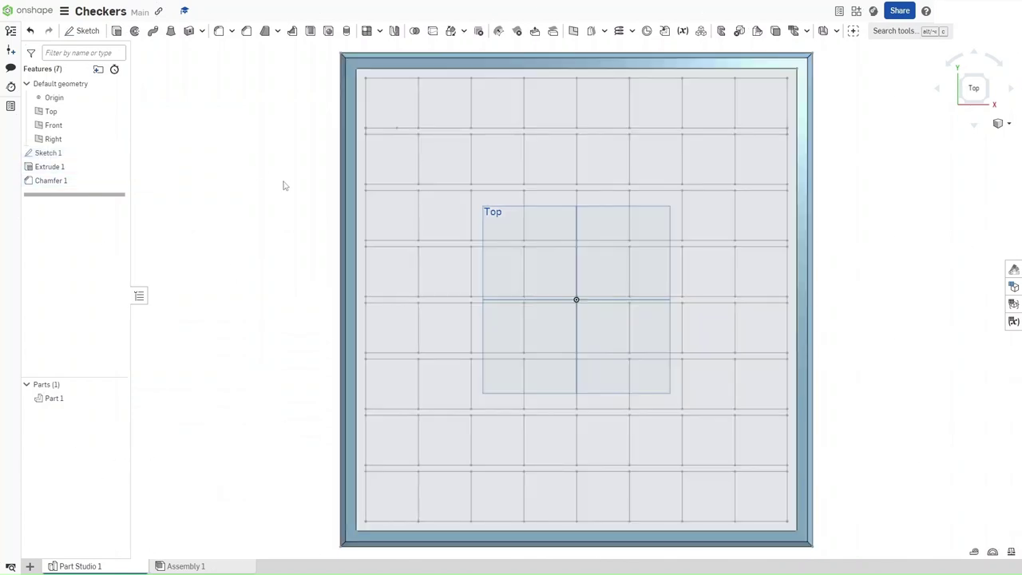
key("shift+e")
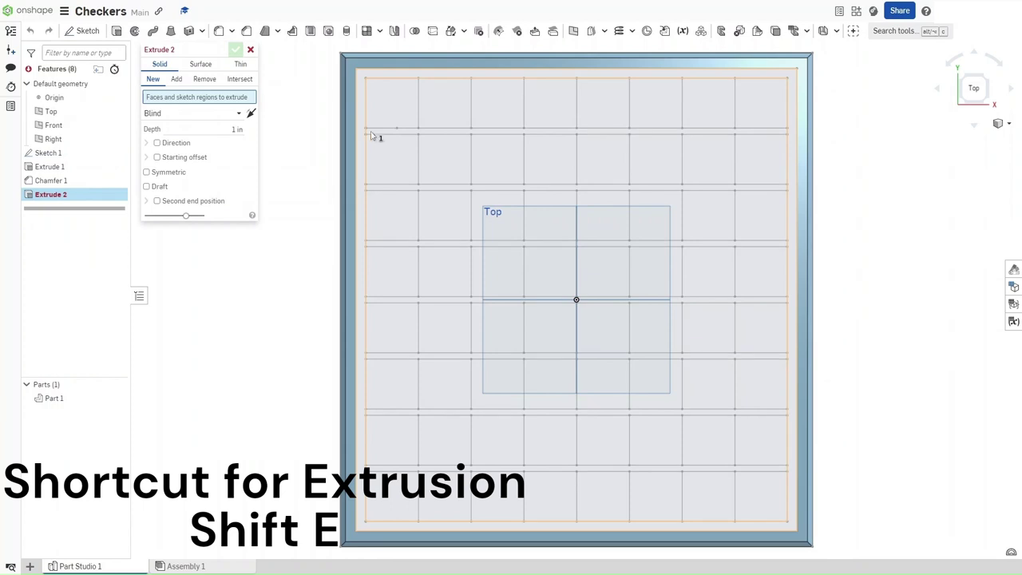
left_click(372, 136)
left_click(378, 131)
left_click(379, 188)
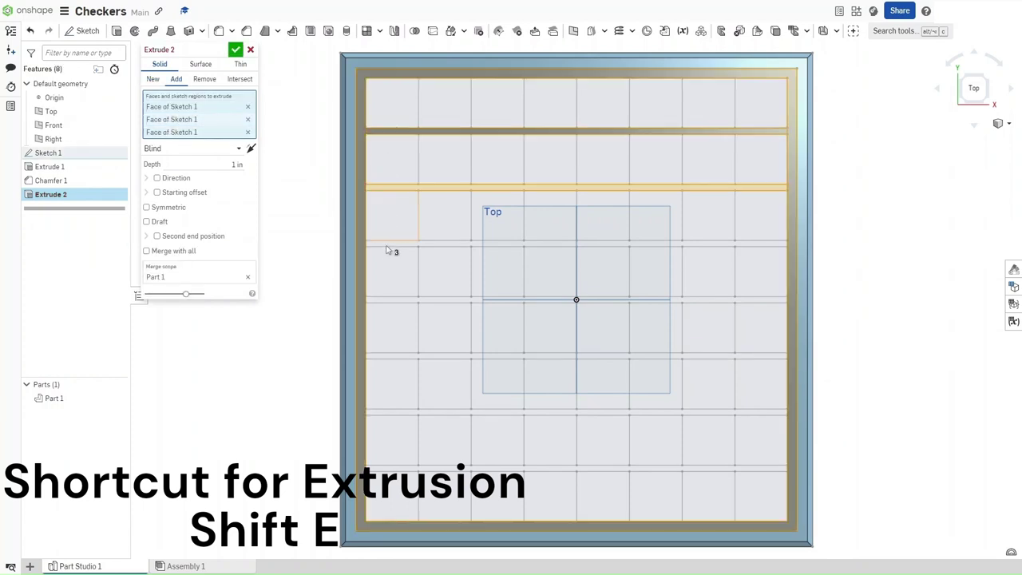
left_click(392, 246)
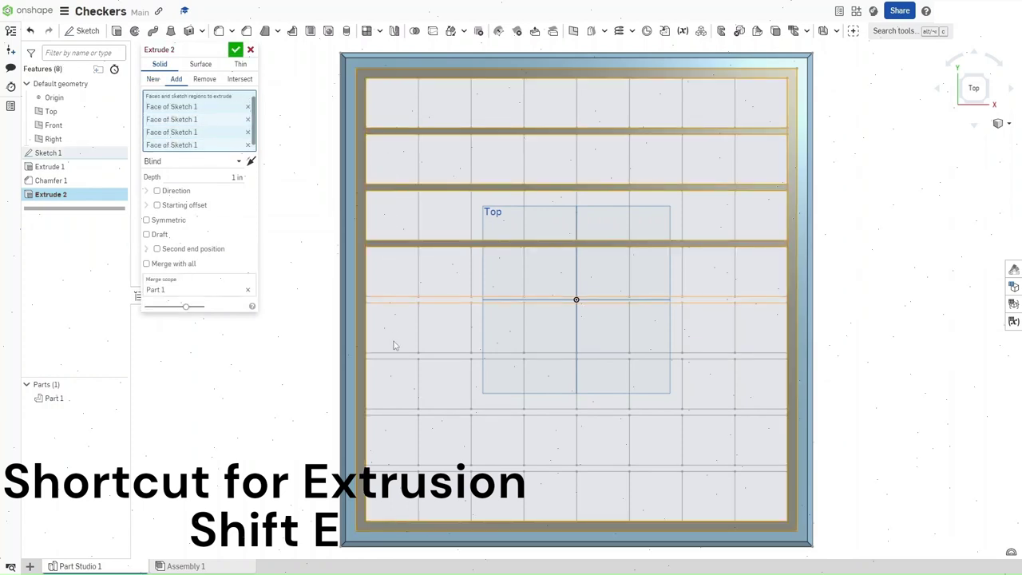
left_click(394, 302)
left_click(399, 358)
left_click(396, 413)
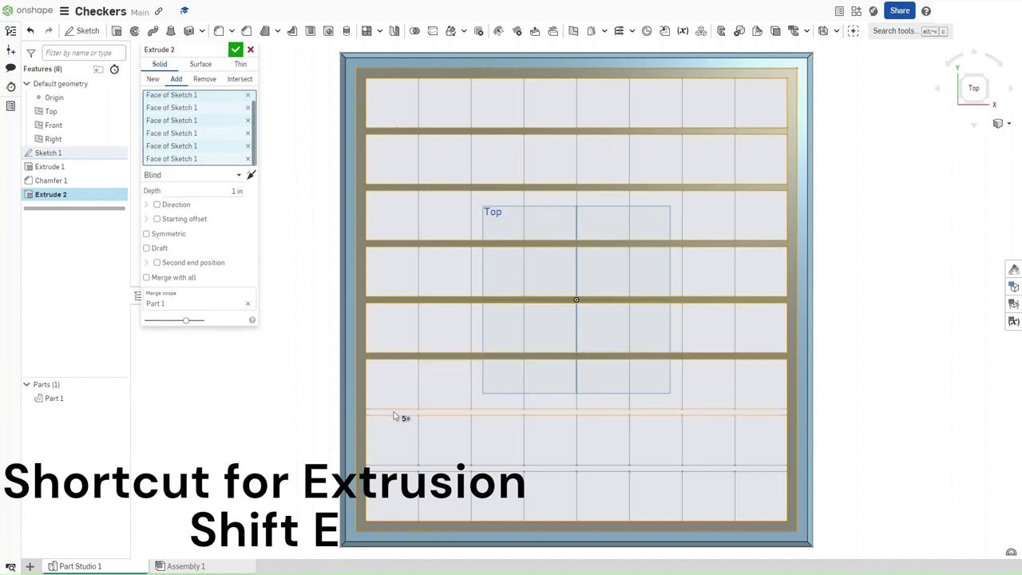
left_click(392, 467)
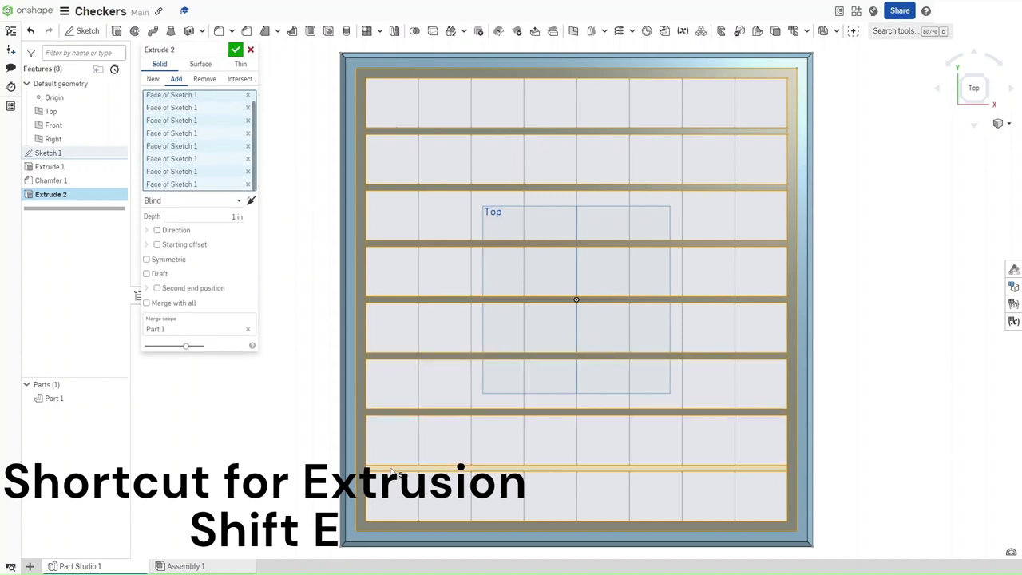
Extrude the strips up to Extrude 1's top face as a new part, Part 2
left_click(196, 211)
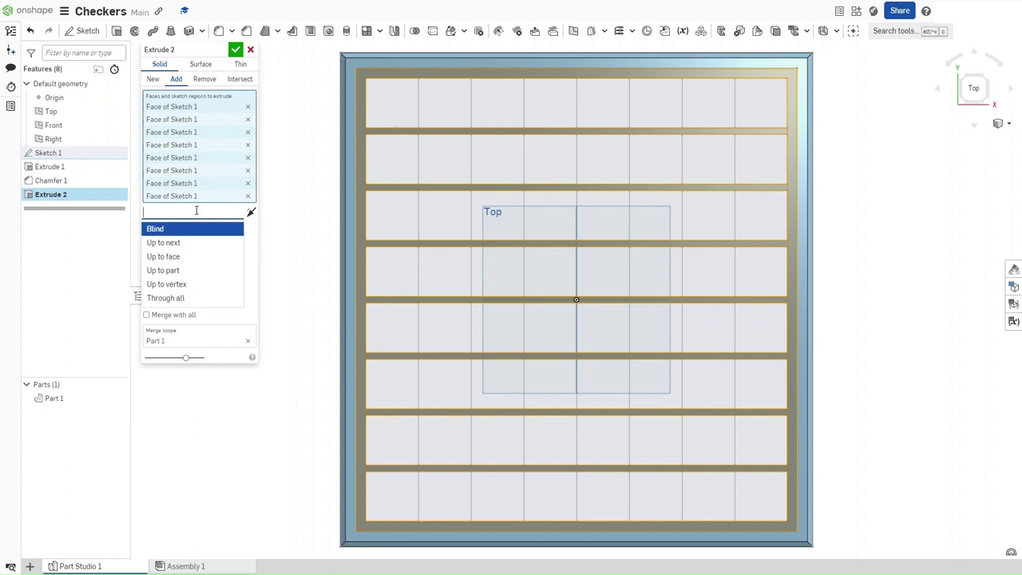
left_click(196, 256)
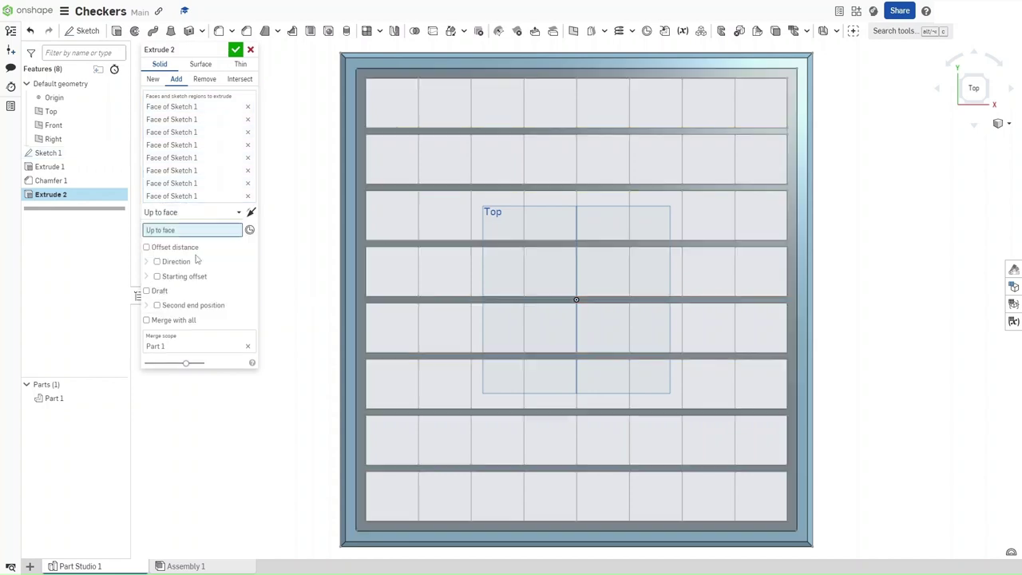
left_click(353, 238)
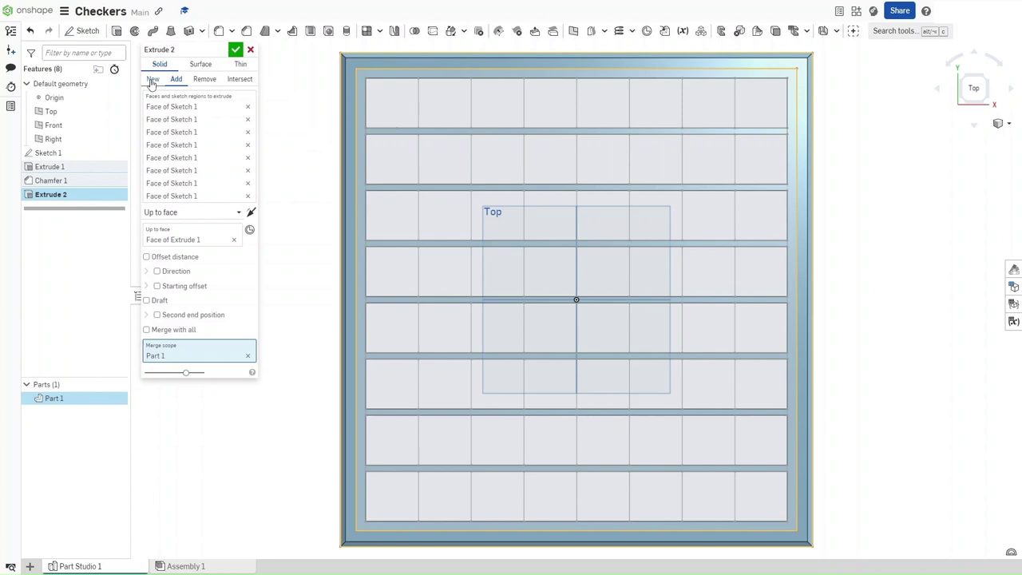
left_click(153, 79)
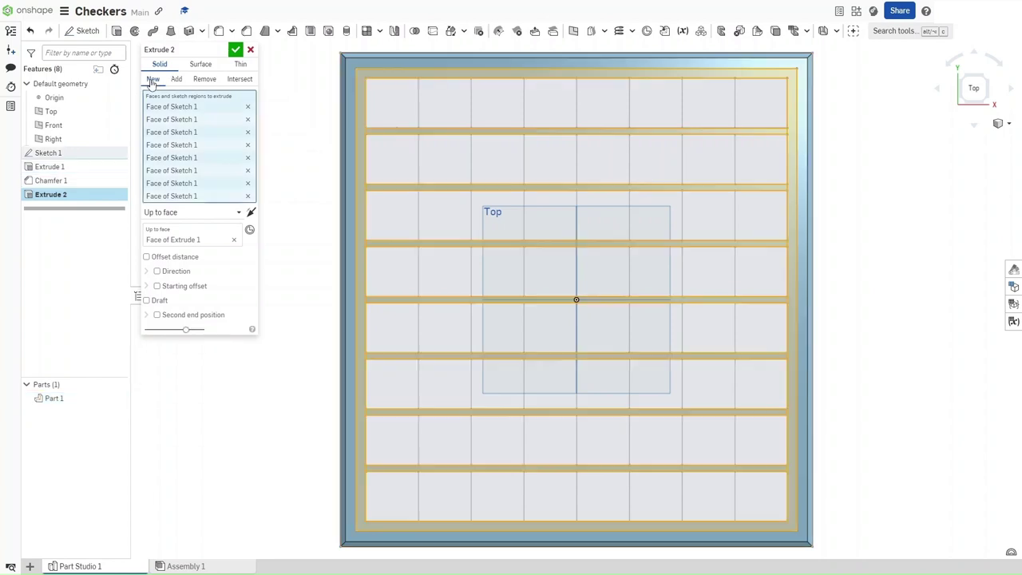
left_click(238, 50)
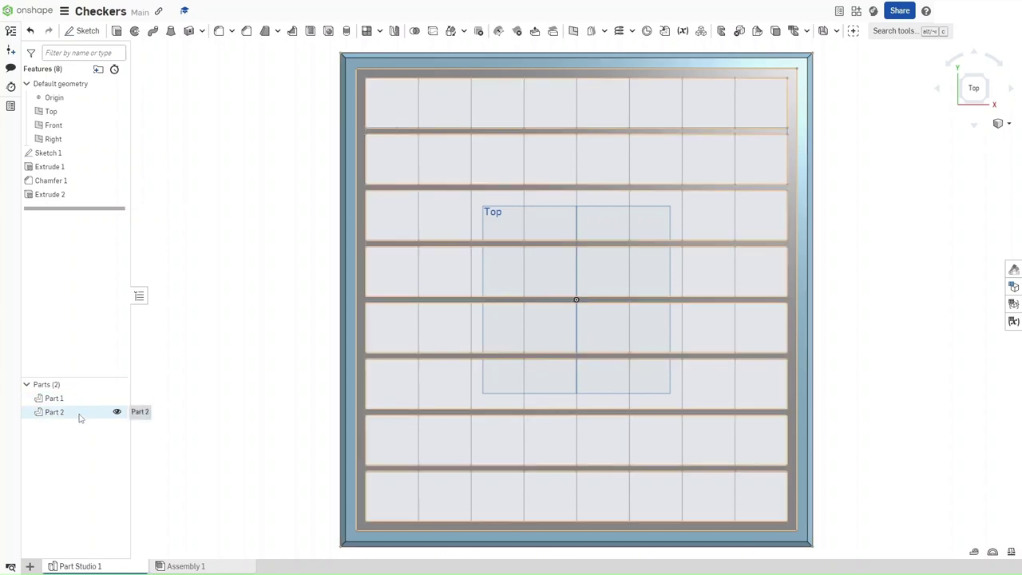
Colour the Part 2 grid strips gold (#FFC10E)
middle_click_drag(250, 295, 177, 338)
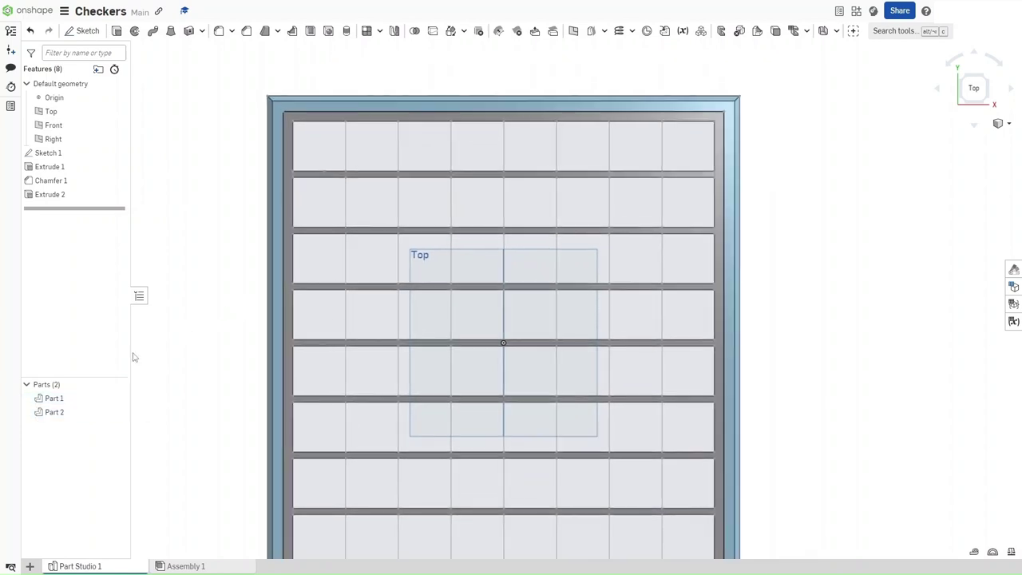
right_click(56, 412)
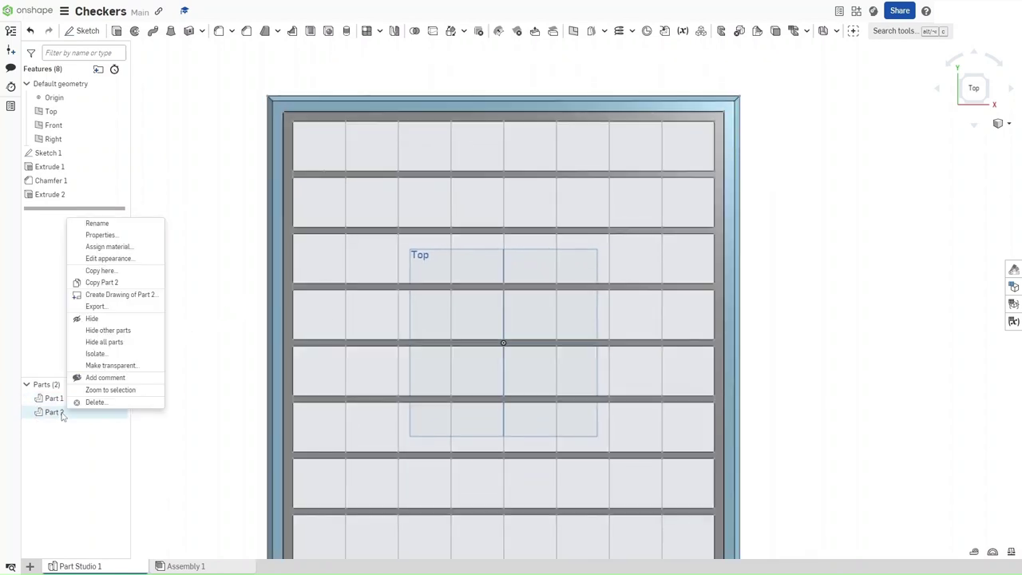
left_click(108, 259)
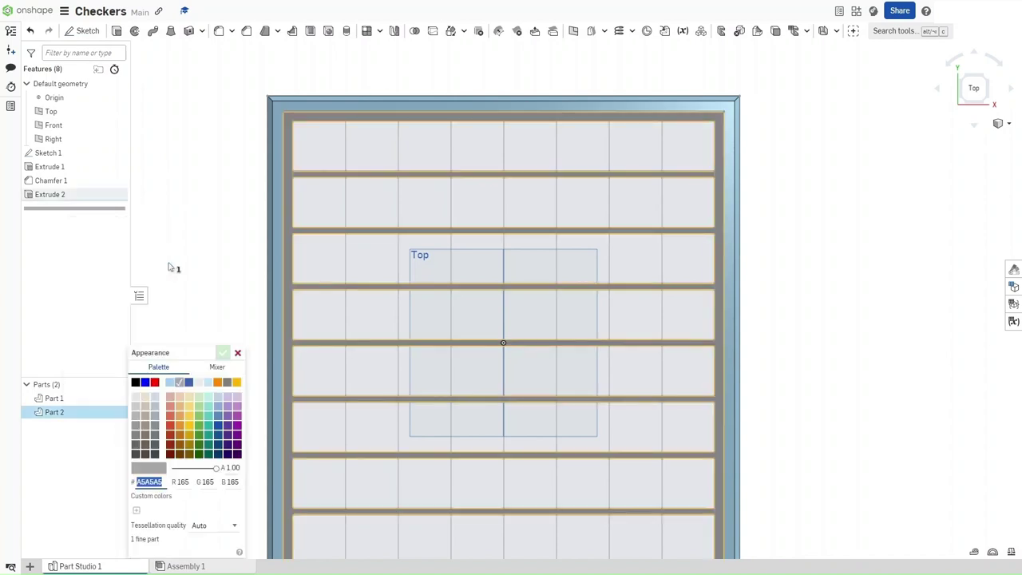
left_click(190, 426)
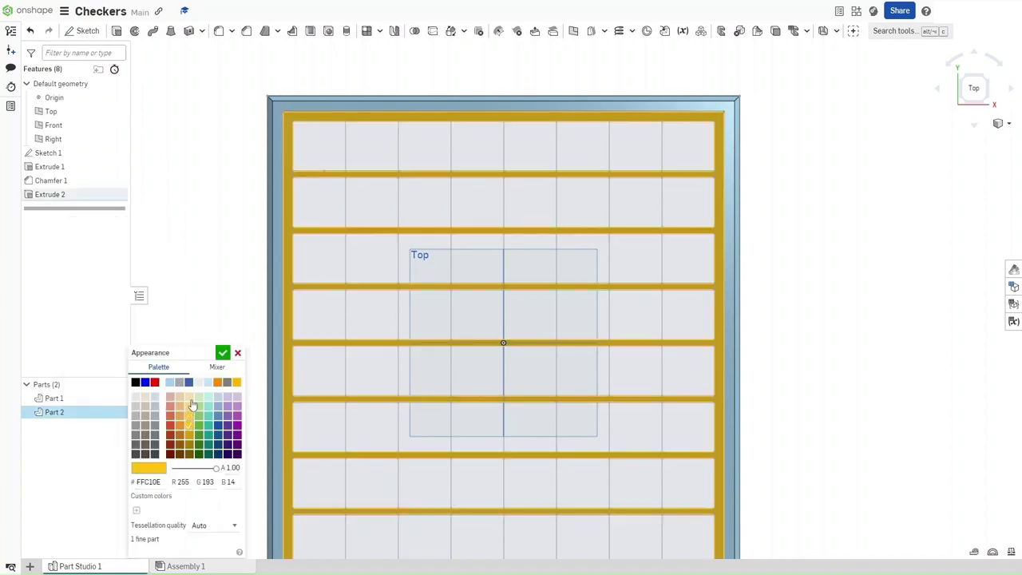
left_click(222, 352)
Colour the Part 1 base dark grey (#707980) and fit the board in view
right_click(80, 400)
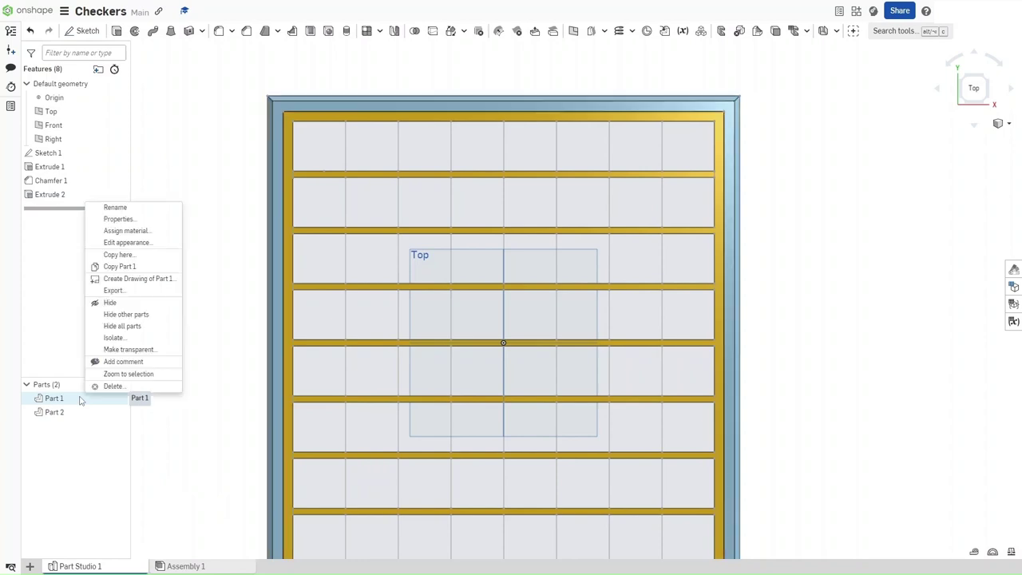
left_click(129, 242)
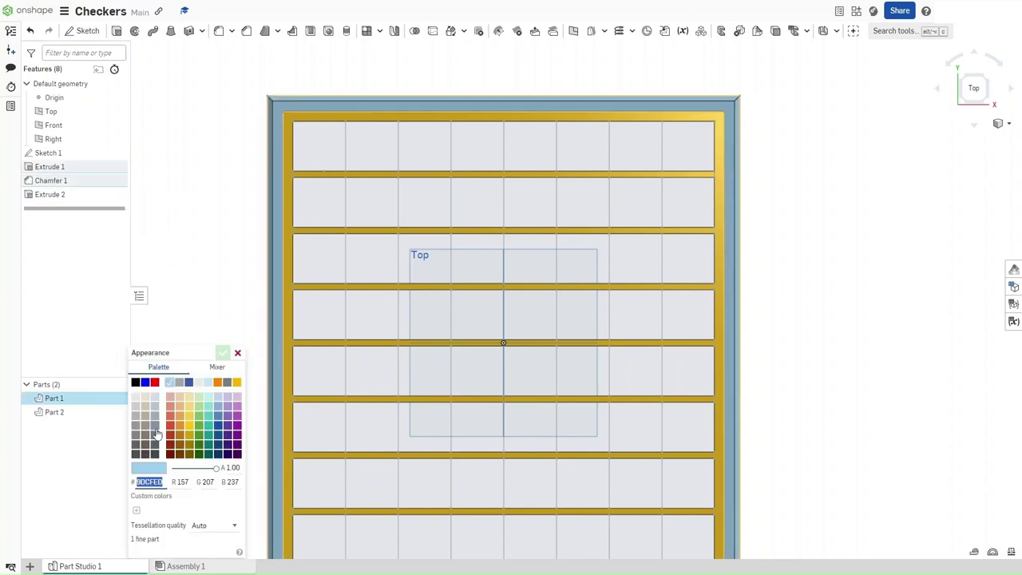
left_click(155, 428)
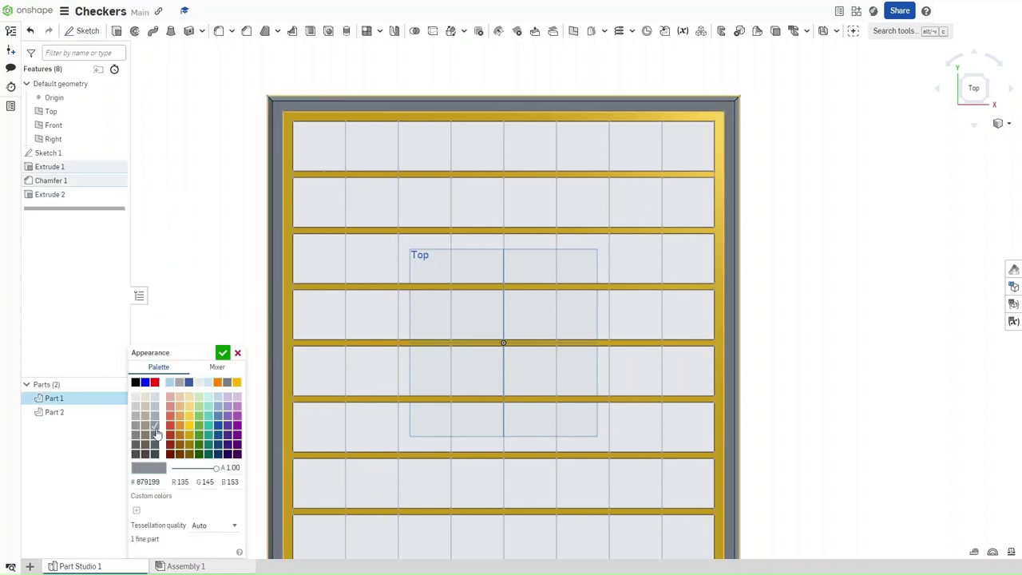
left_click(223, 353)
key("f")
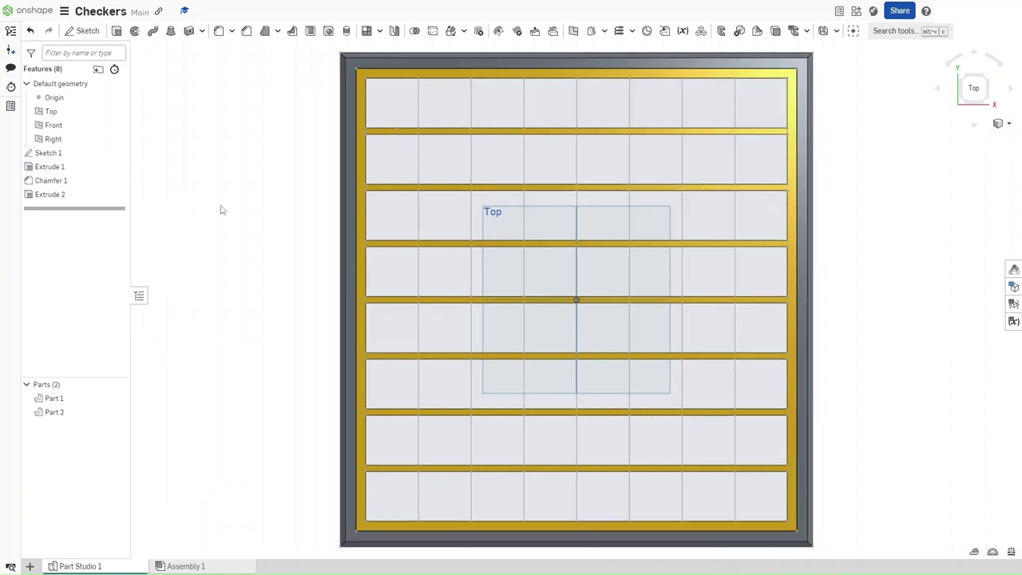
Start Extrude 3 and select the alternating checker squares to extrude
key("shift+e")
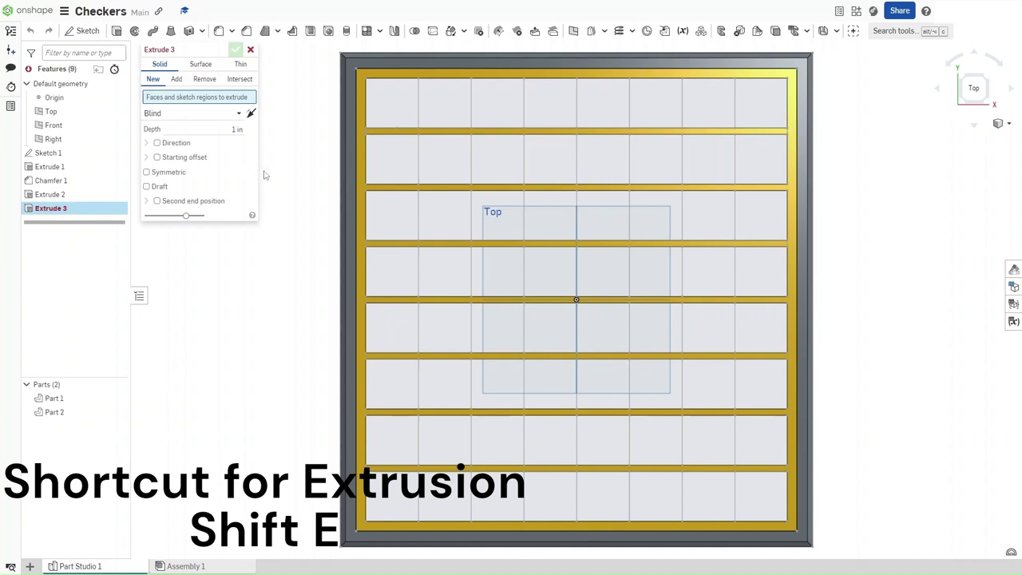
left_click(395, 109)
left_click(456, 165)
left_click(503, 220)
left_click(550, 273)
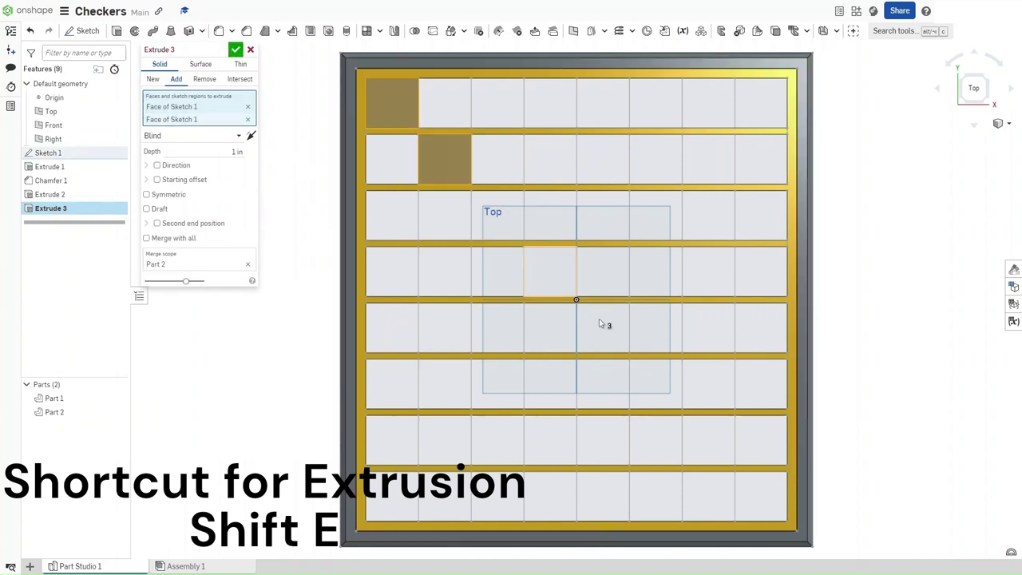
left_click(674, 507)
left_click(603, 440)
left_click(549, 384)
left_click(496, 328)
left_click(391, 328)
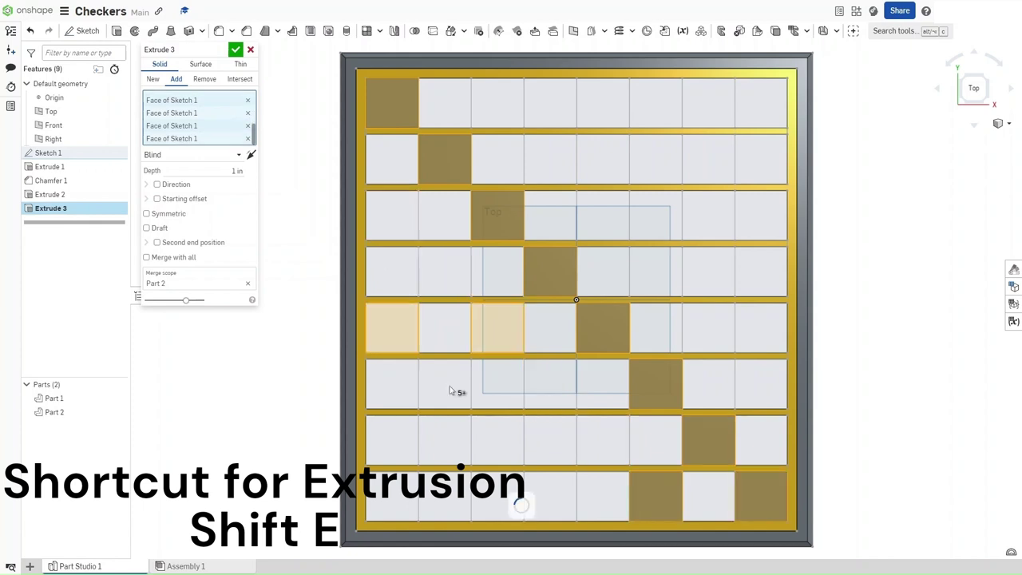
left_click(392, 440)
left_click(445, 271)
left_click(549, 159)
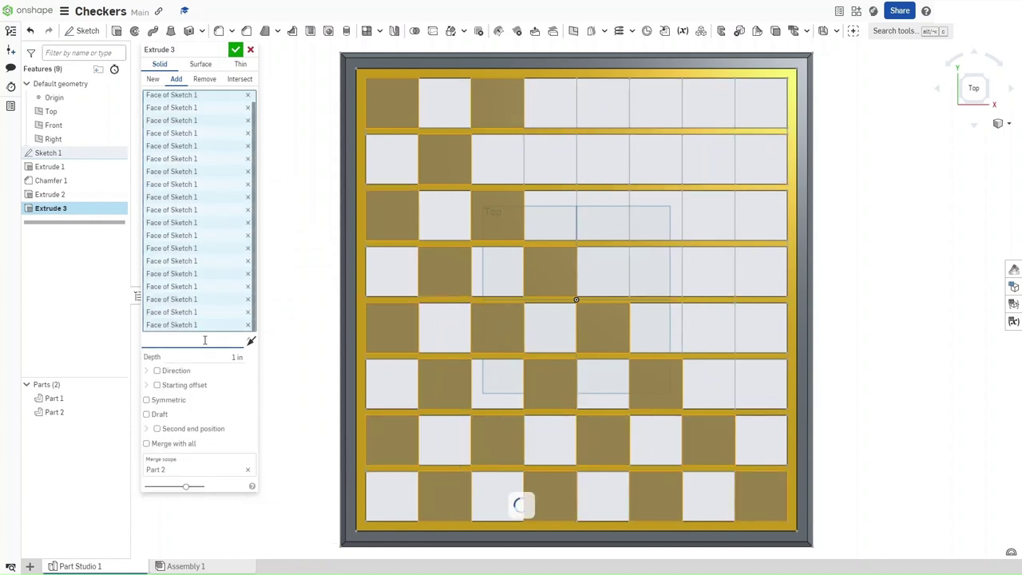
End the squares up to Extrude 2's grid strip face as separate new parts
left_click(204, 341)
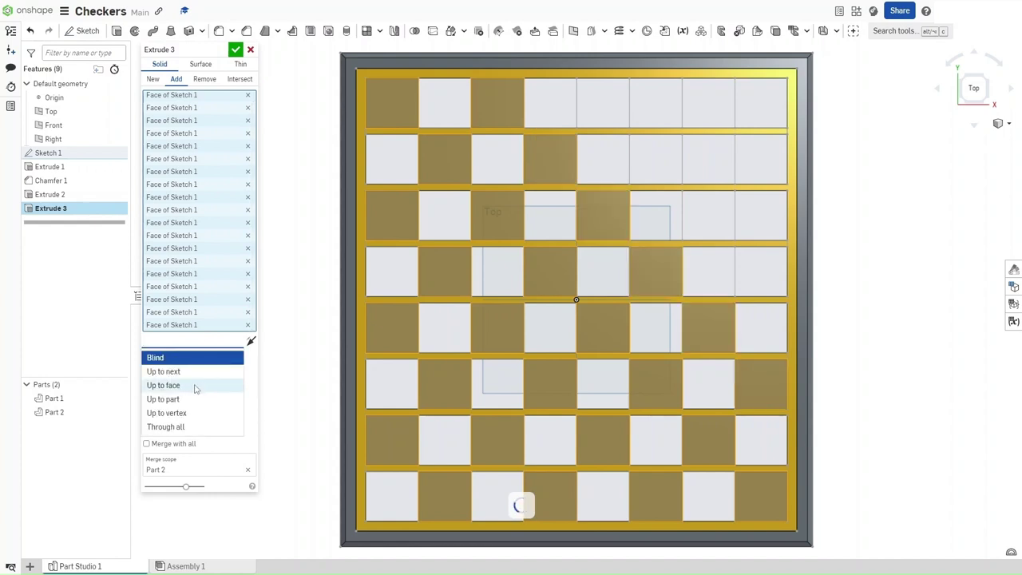
left_click(196, 386)
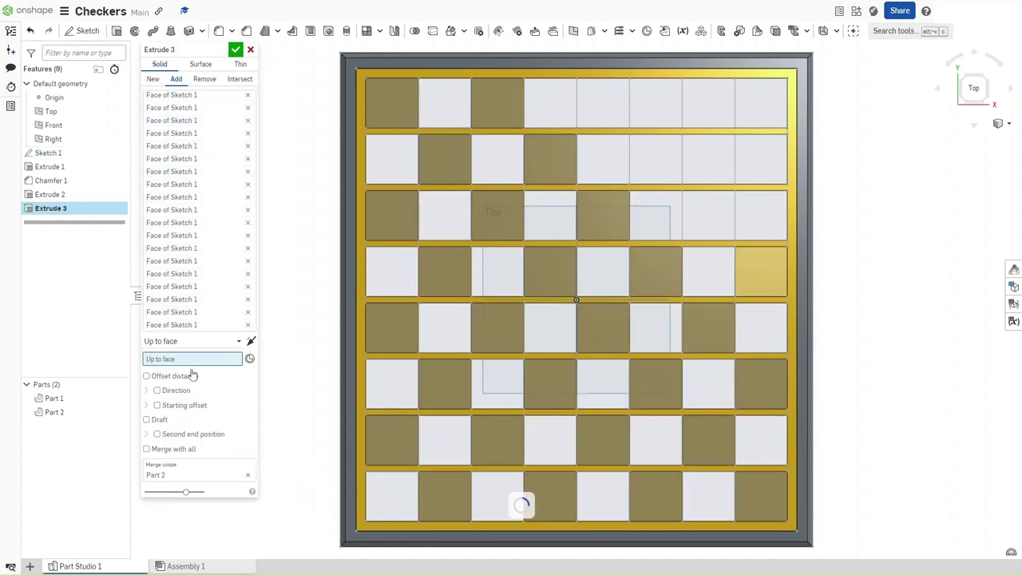
left_click(361, 286)
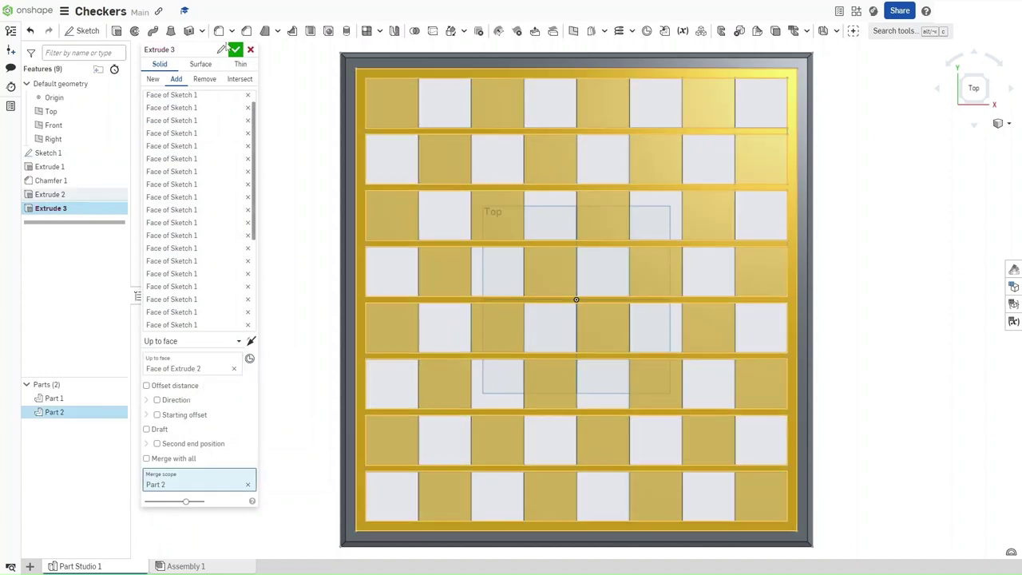
left_click(153, 79)
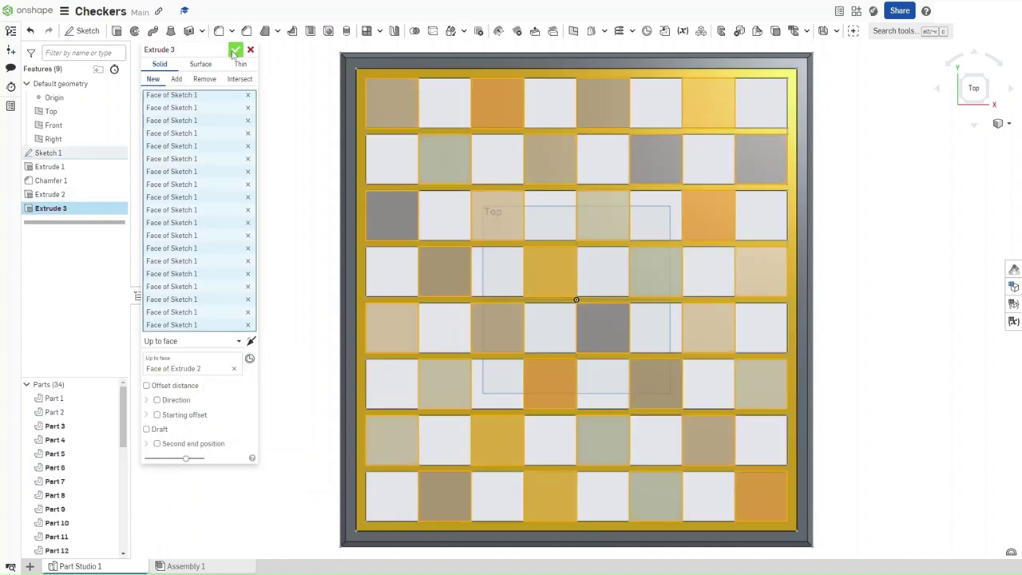
Commit Extrude 3, then group Parts 3–34 into closed Composite part 1
left_click(235, 51)
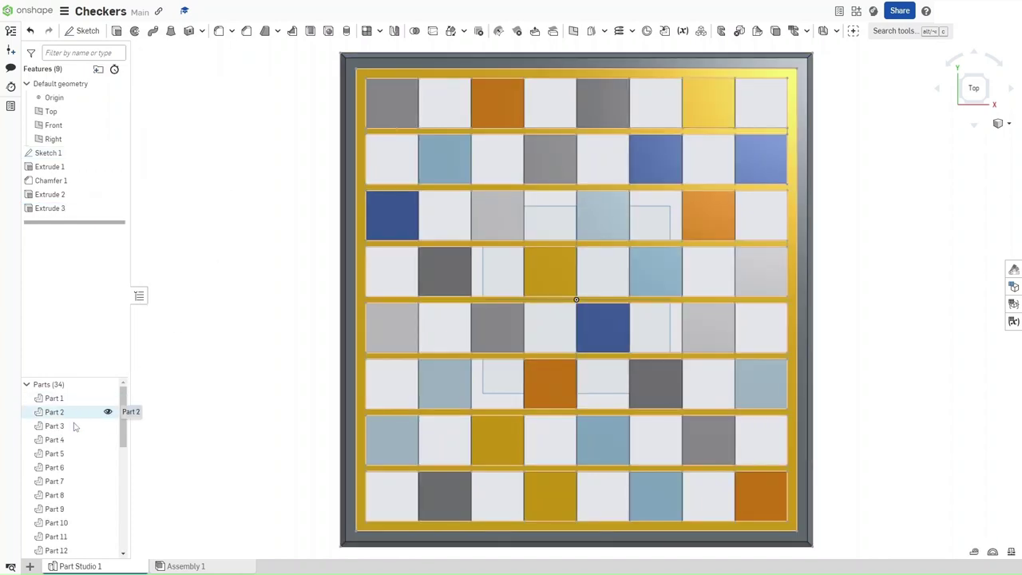
scroll(82, 427, "down", 4)
scroll(82, 427, "down", 3)
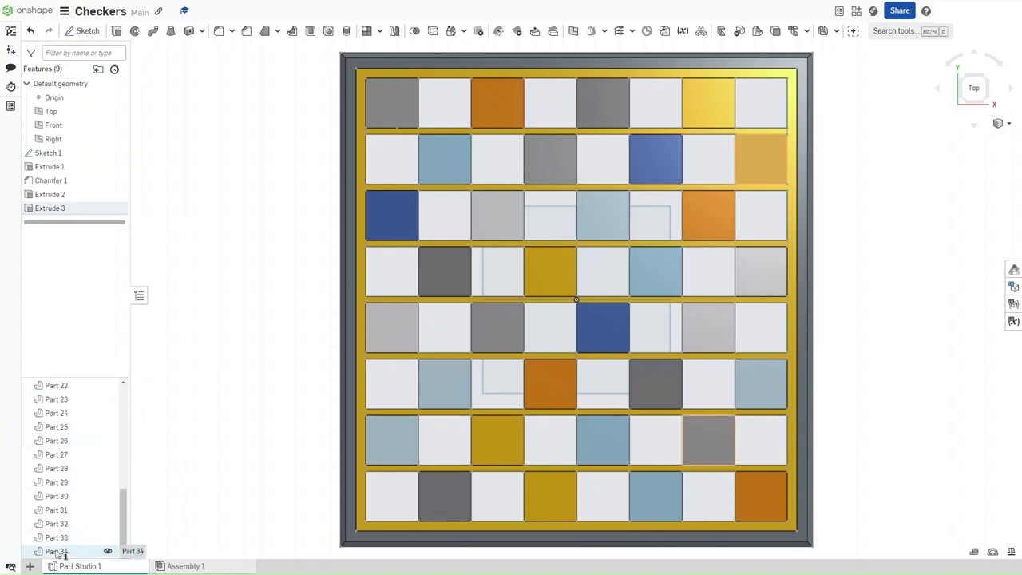
left_click(56, 551)
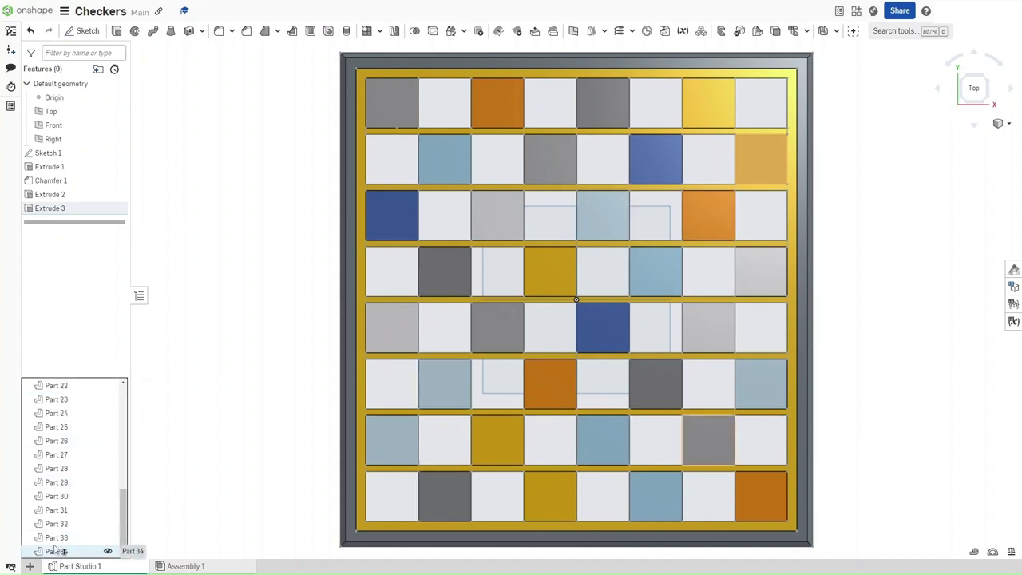
left_click(56, 550, "shift")
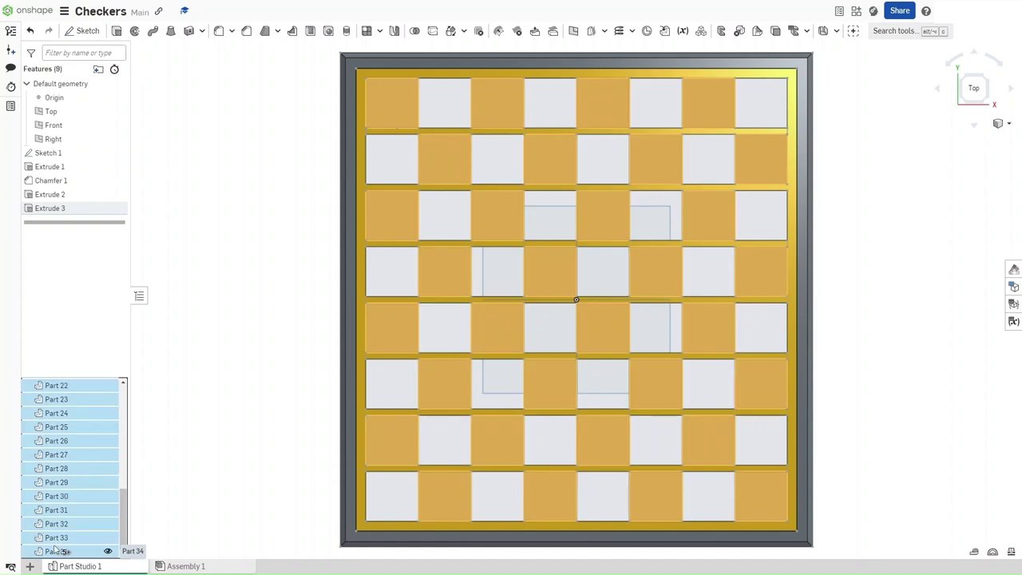
left_click(701, 32)
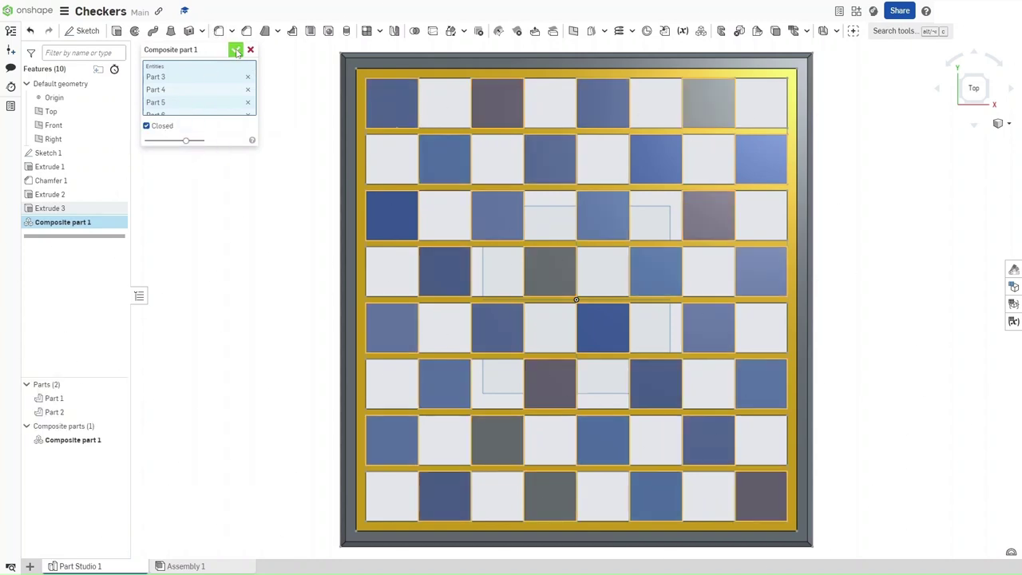
left_click(236, 51)
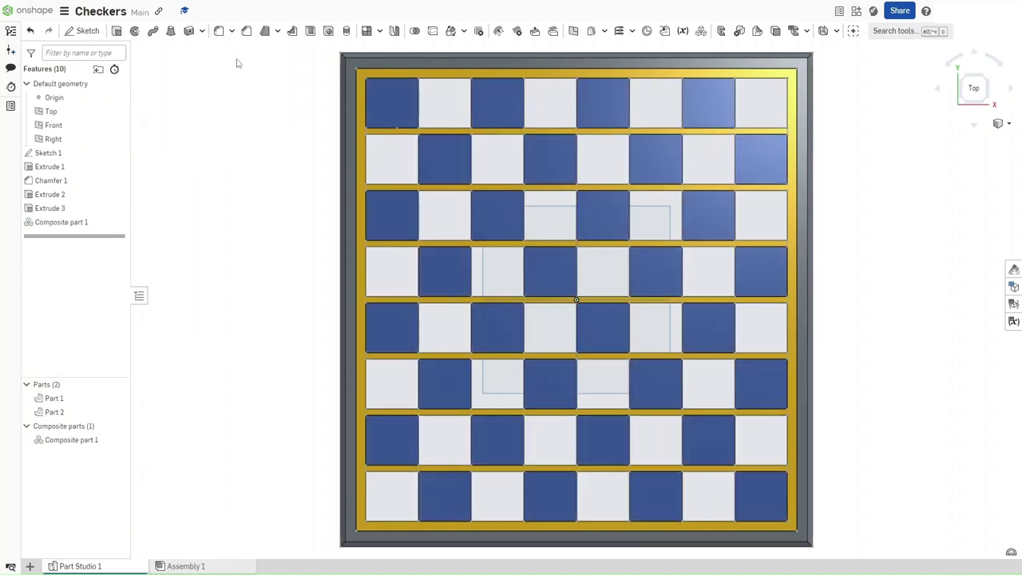
right_click(78, 443)
left_click(112, 309)
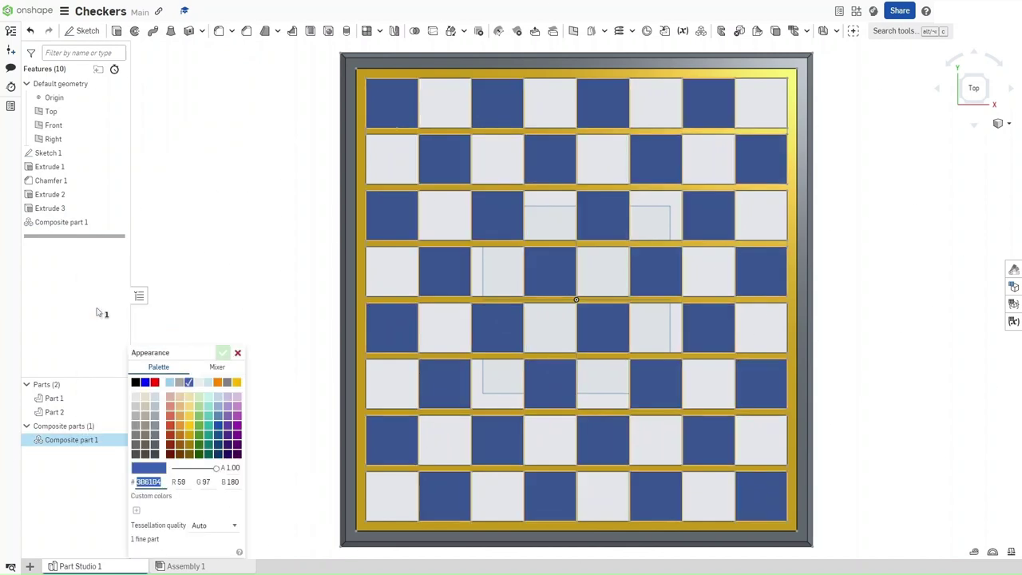
left_click(169, 426)
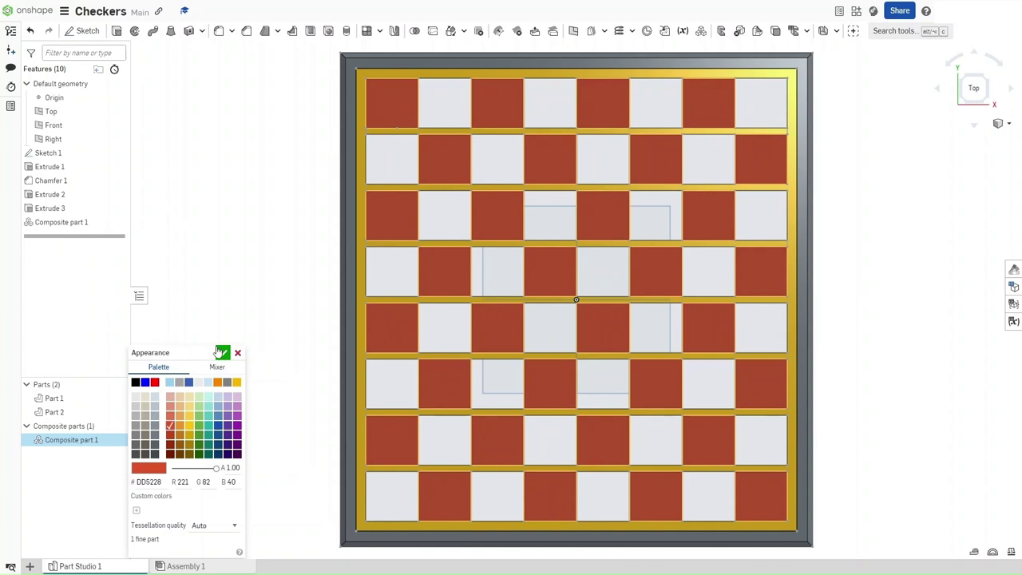
left_click(224, 353)
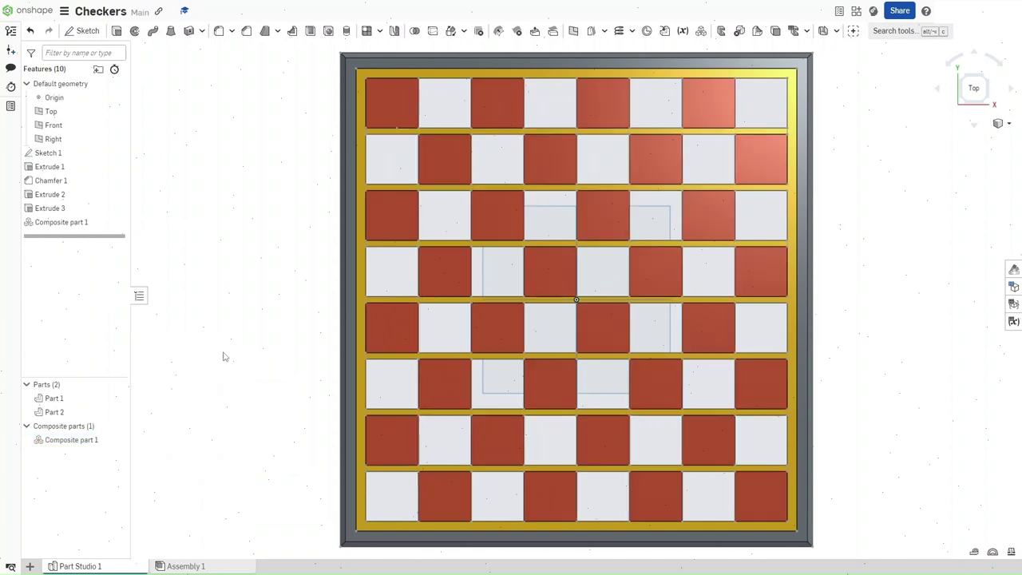
left_click(67, 410)
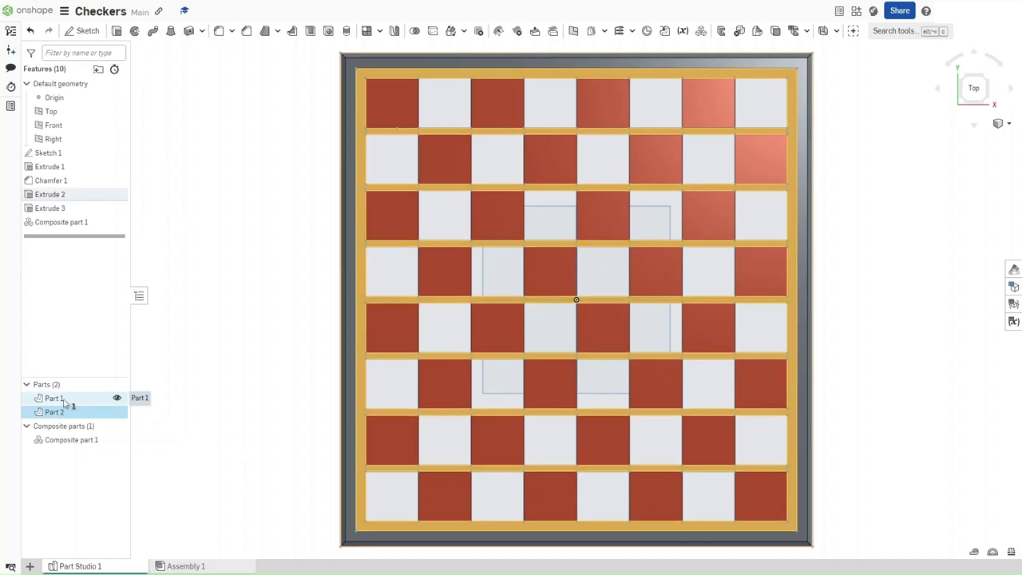
left_click(65, 398)
left_click(112, 335)
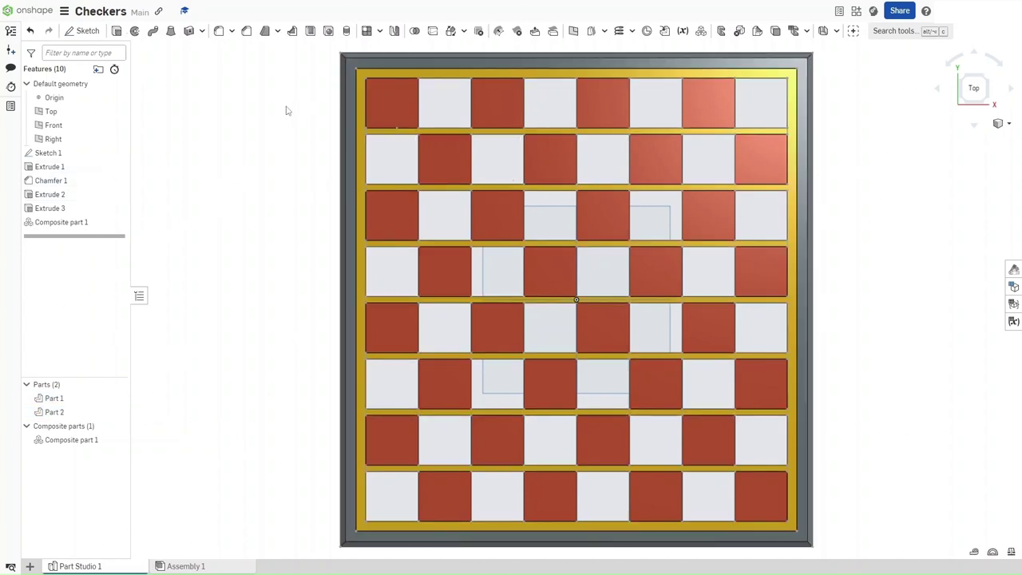
Extrude the remaining light checker squares as Extrude 4
key("shift+e")
left_click(445, 103)
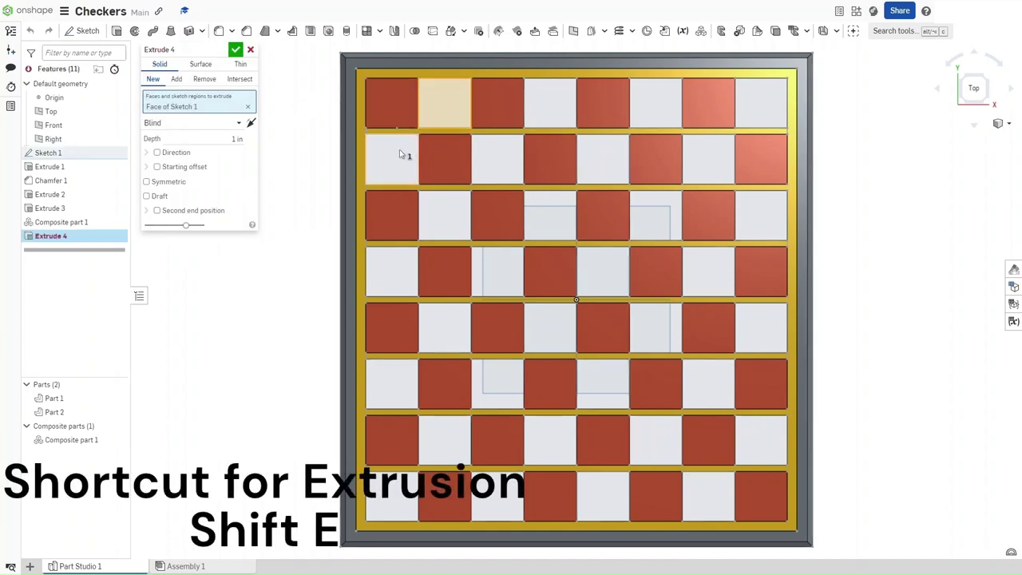
left_click(399, 154)
left_click(441, 213)
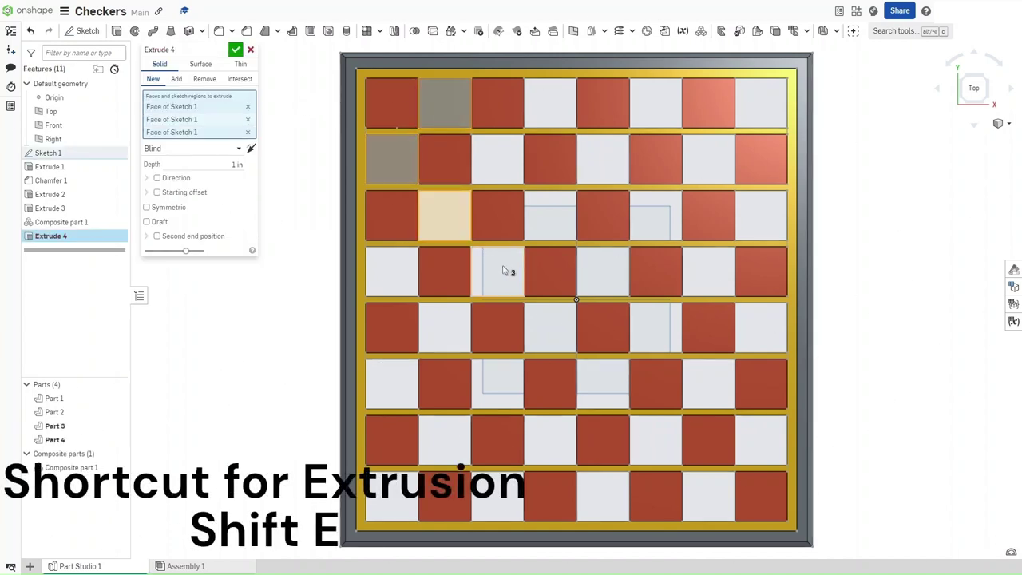
left_click(503, 270)
left_click(552, 328)
left_click(603, 383)
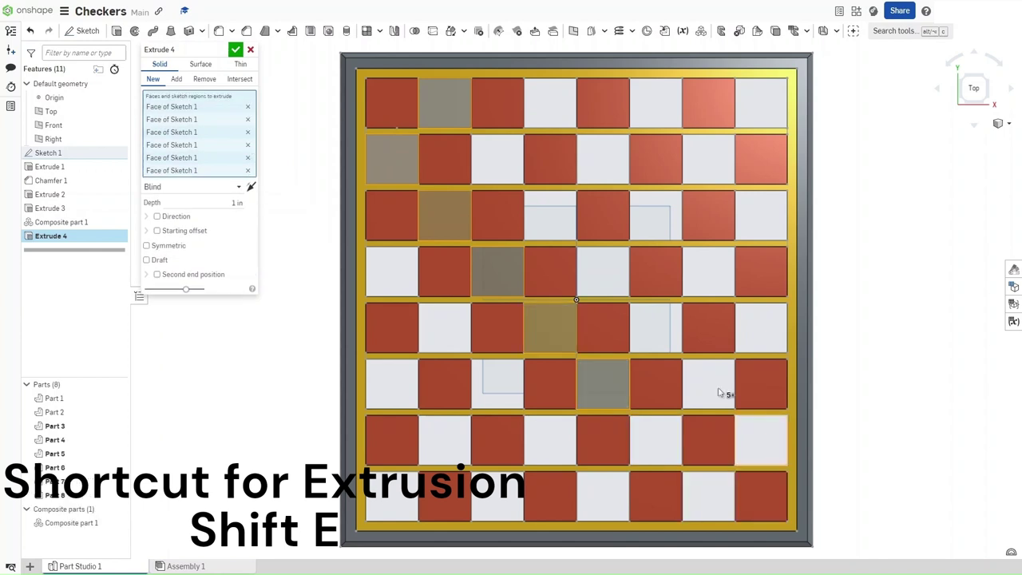
left_click(656, 327)
left_click(607, 273)
left_click(550, 216)
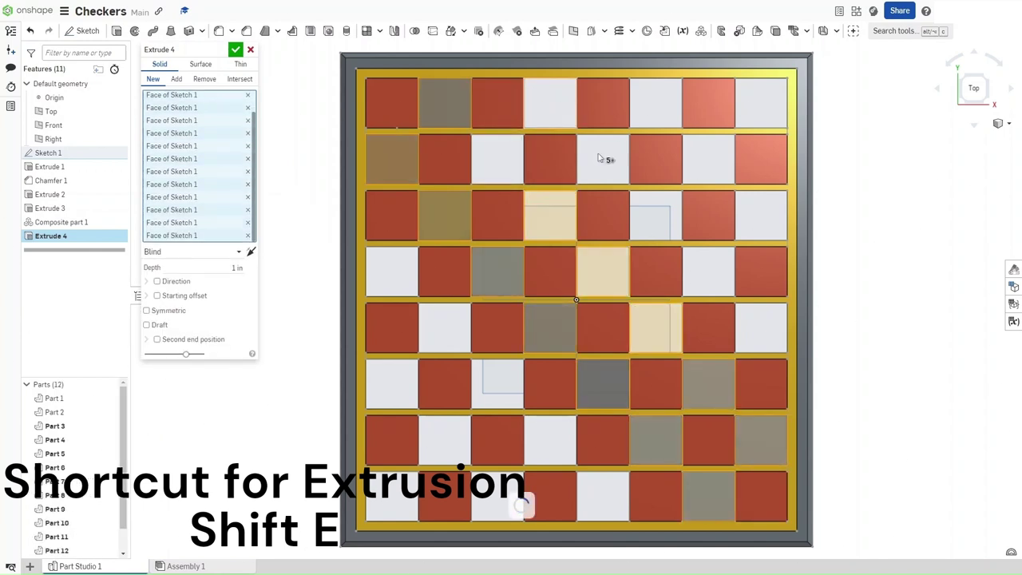
left_click(497, 158)
left_click(550, 102)
left_click(708, 159)
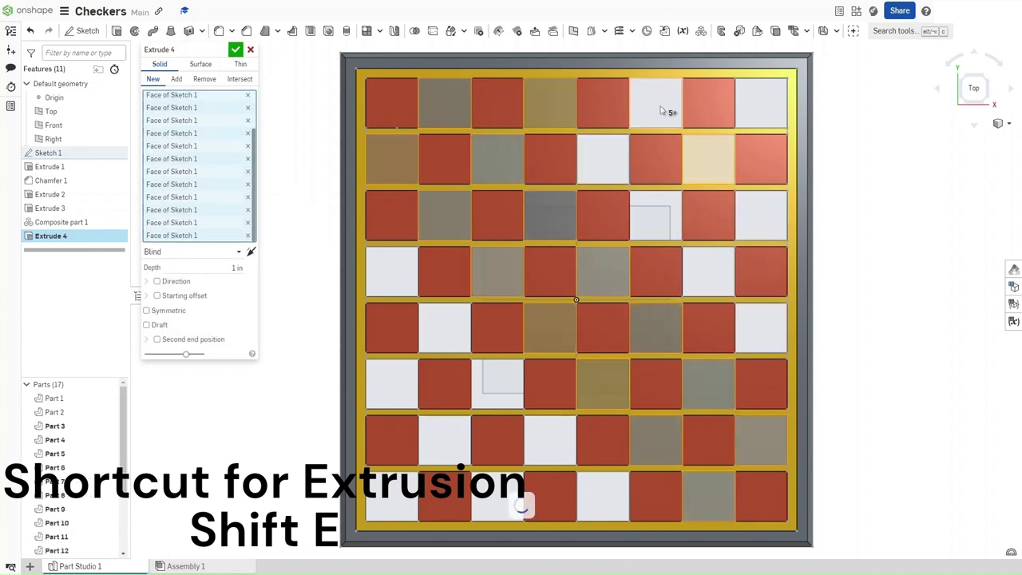
left_click(434, 323)
left_click(551, 439)
left_click(445, 440)
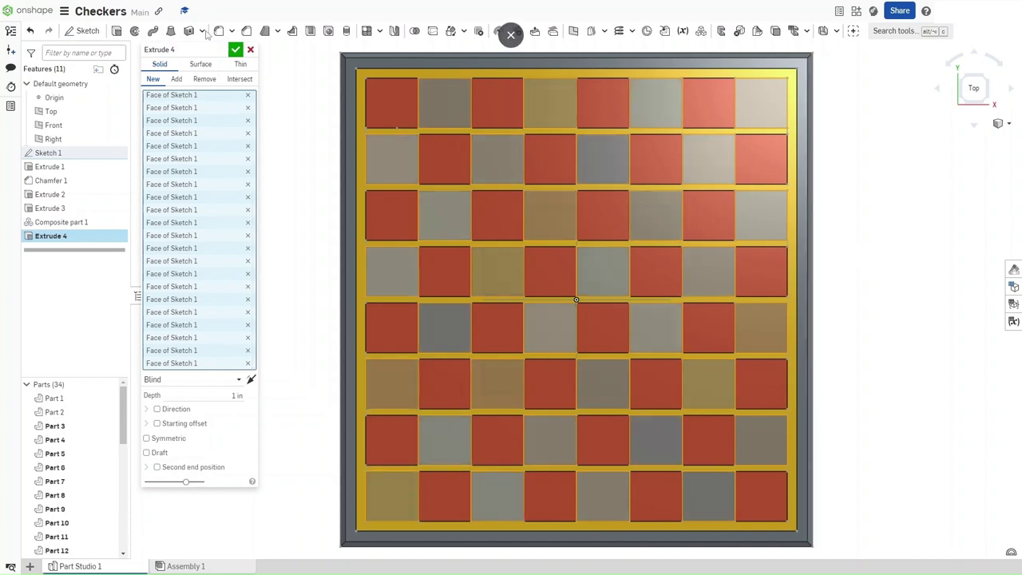
left_click(237, 50)
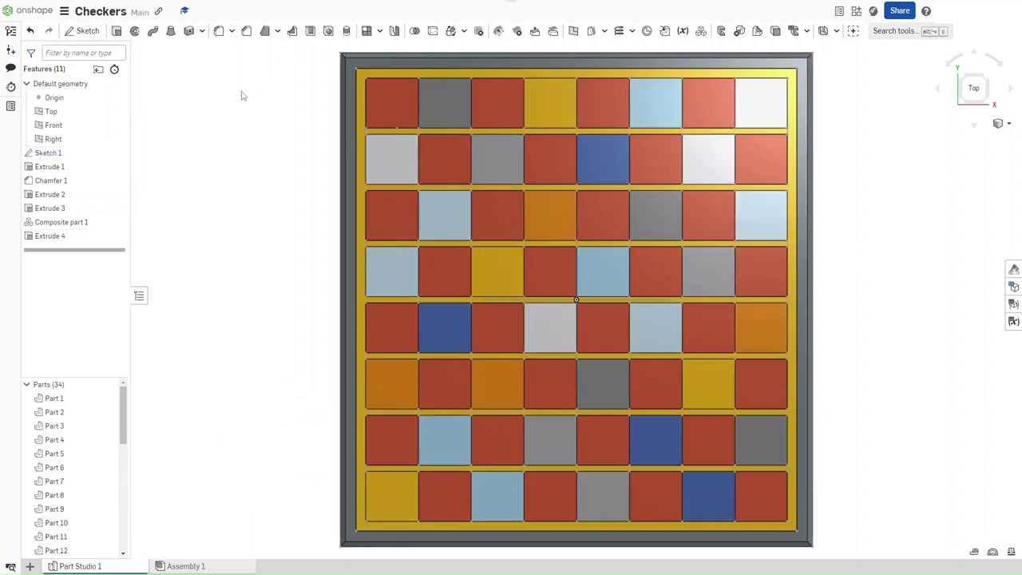
Edit Extrude 4 to end up to the gold grid strip's Extrude 2 face
double_click(77, 237)
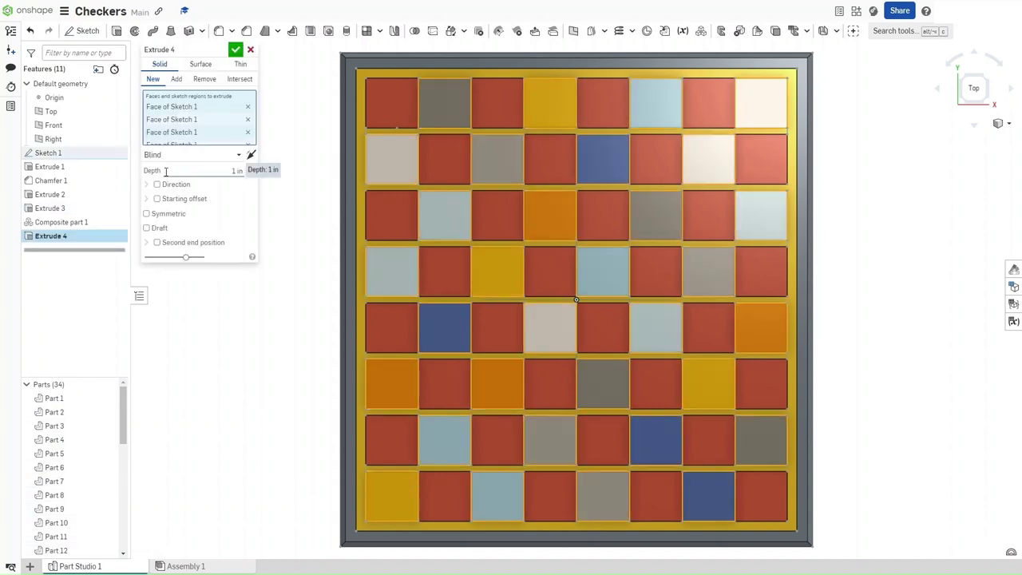
left_click(171, 156)
left_click(186, 199)
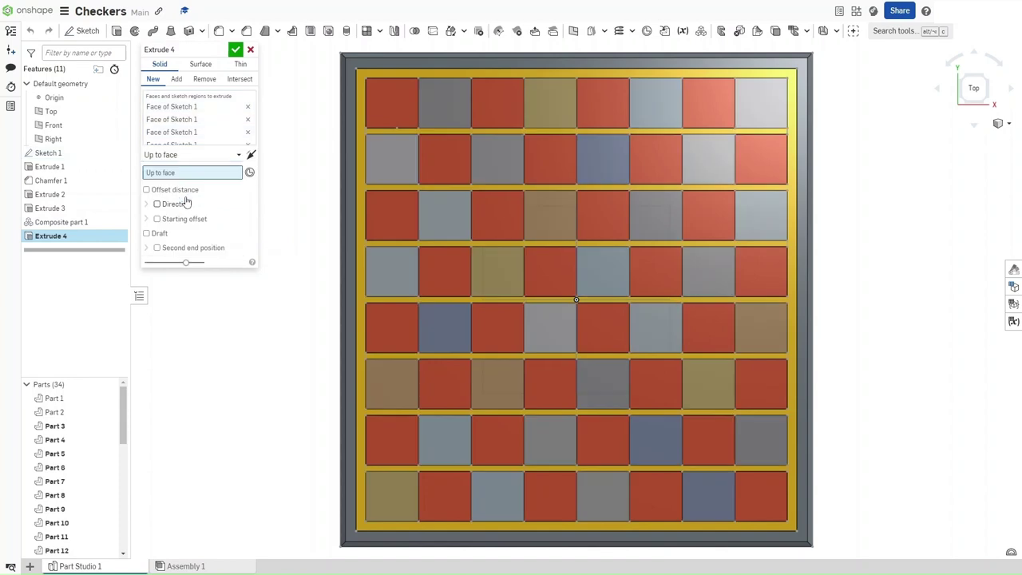
left_click(359, 228)
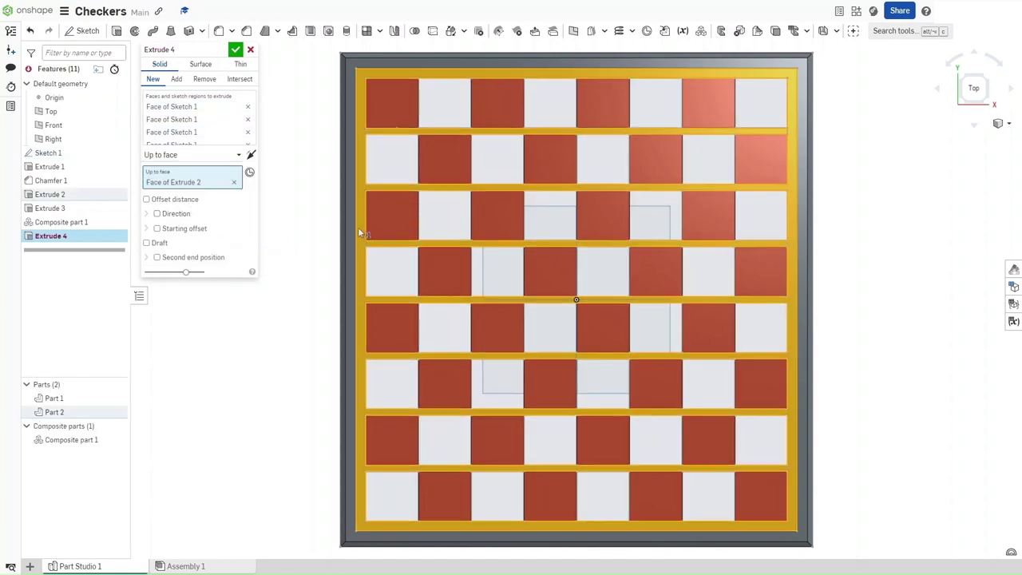
Commit the edited Extrude 4 and group Parts 3–34 into closed Composite part 2
left_click(236, 50)
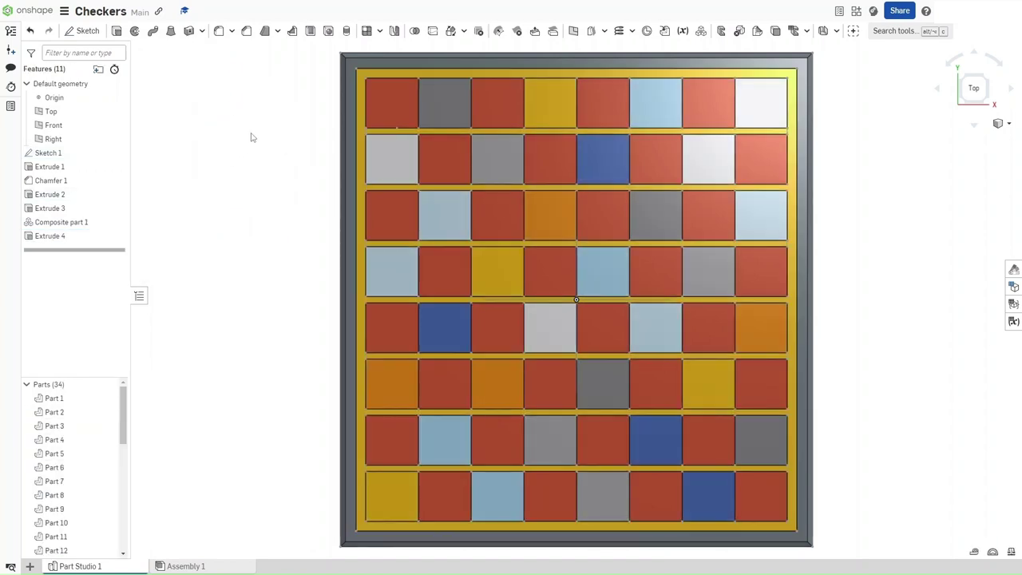
left_click(702, 31)
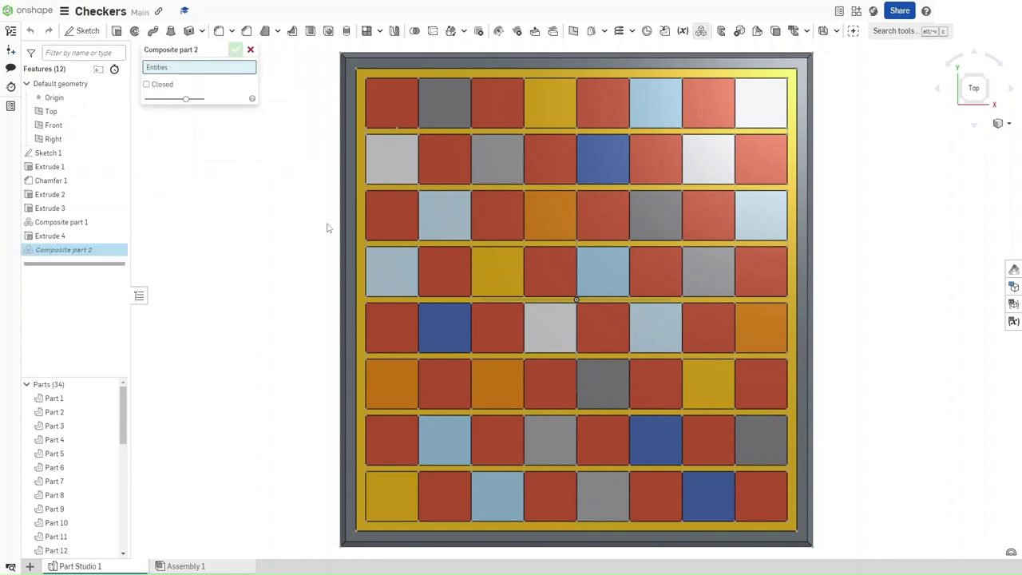
left_click(63, 427)
scroll(67, 435, "down", 10)
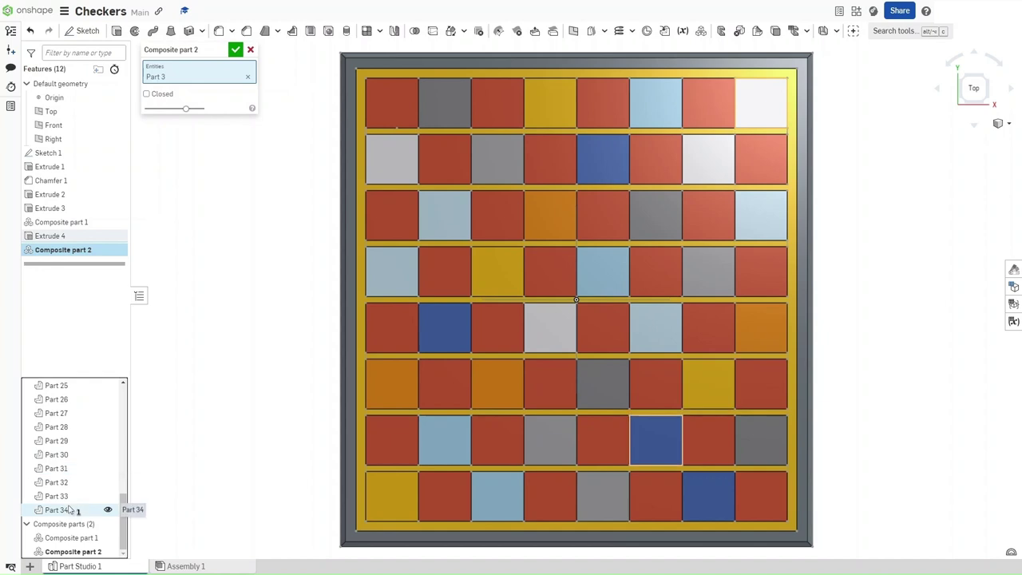
left_click(70, 513, "shift")
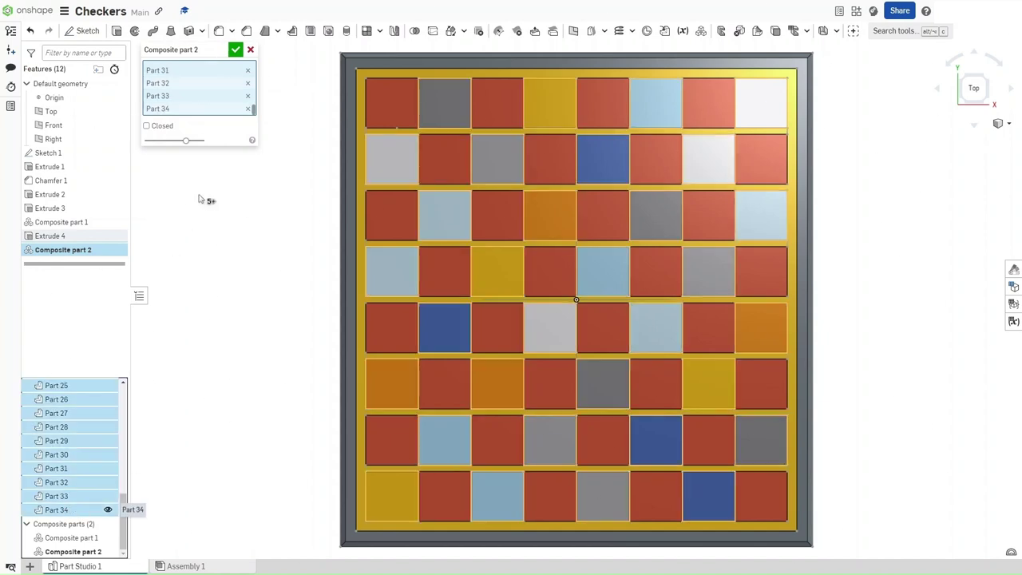
left_click(147, 490)
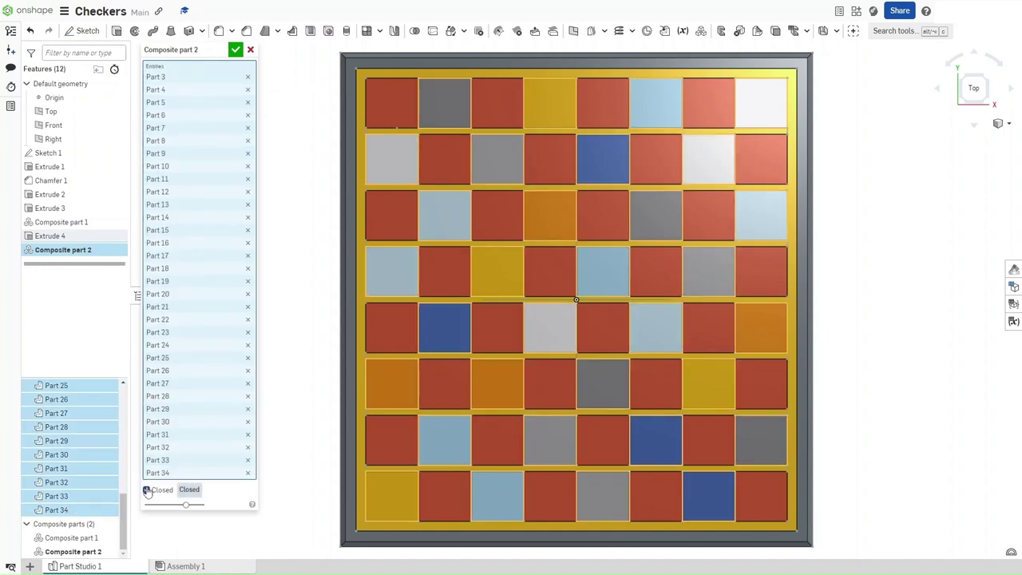
left_click(235, 49)
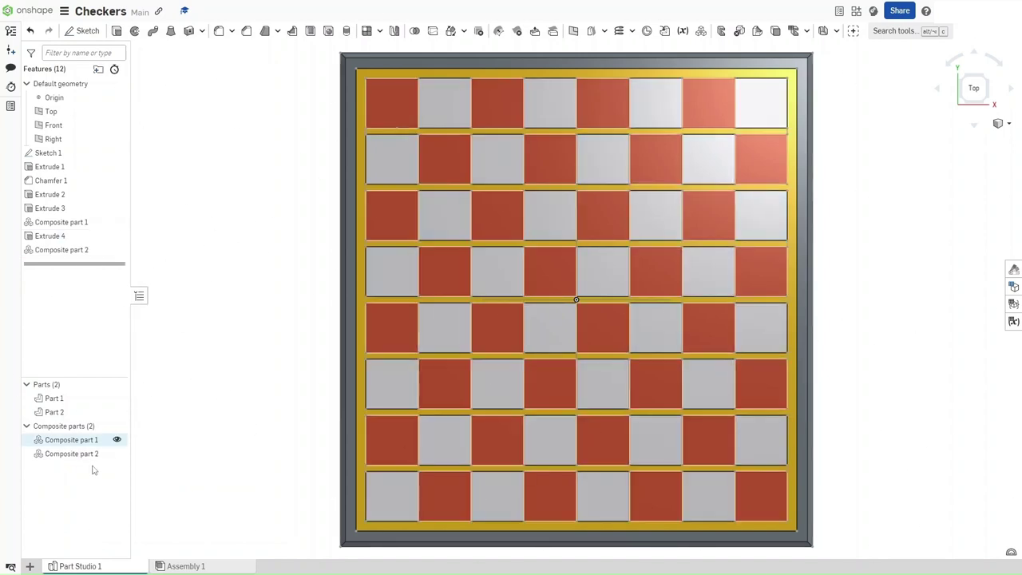
Colour Composite part 2 dark grey with hex 4D4D4D
right_click(74, 456)
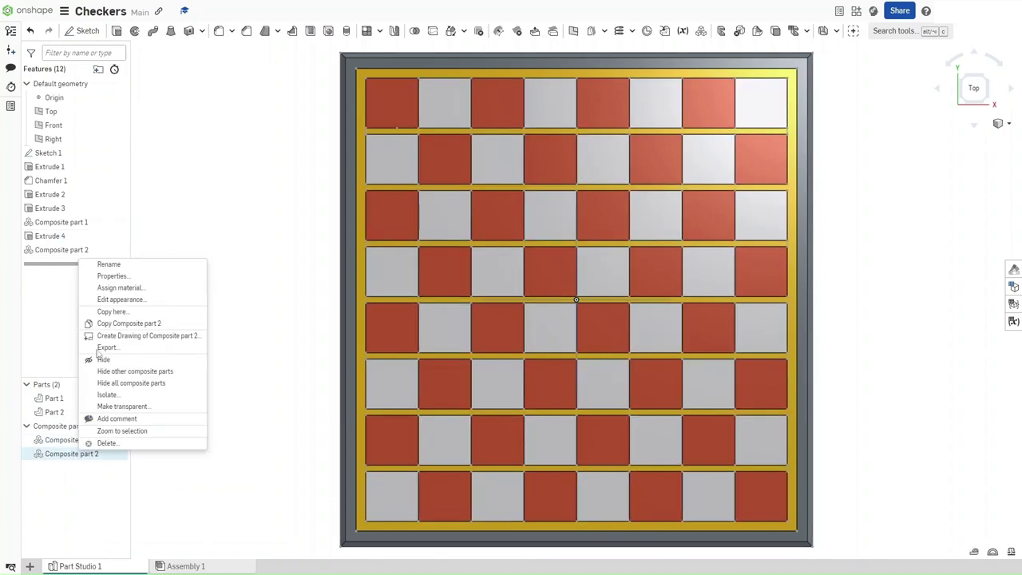
left_click(112, 299)
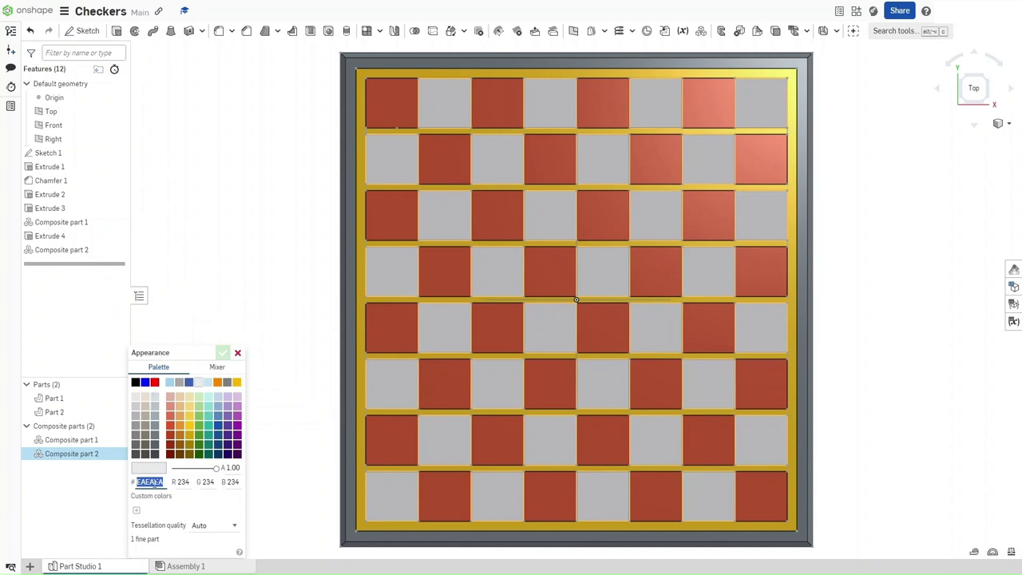
type("4D4")
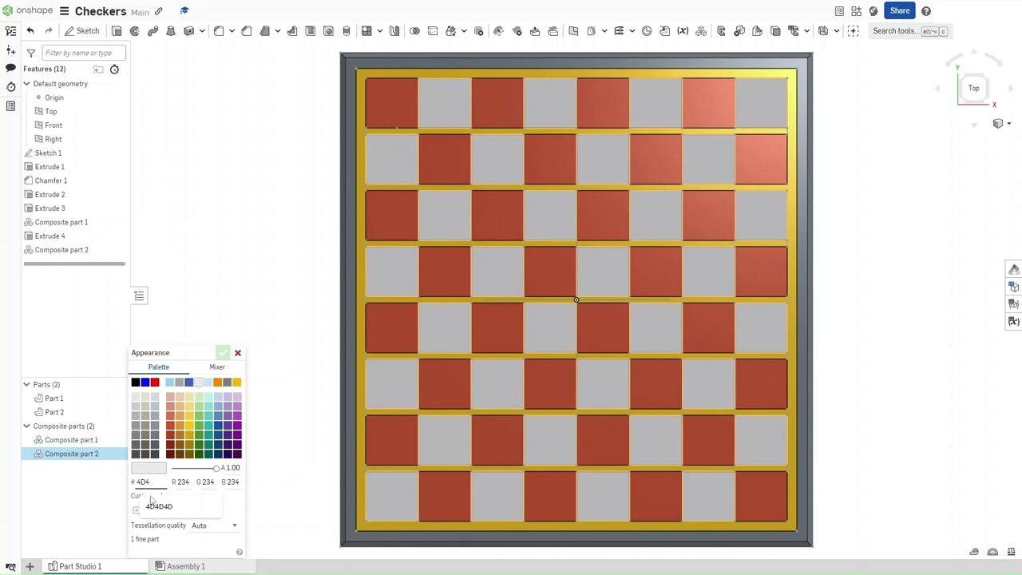
left_click(154, 505)
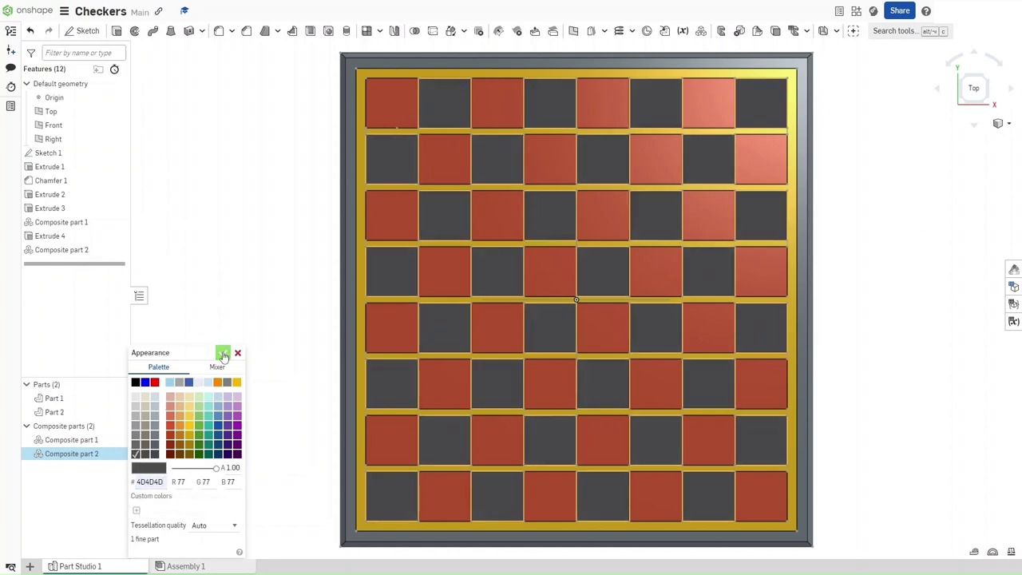
left_click(223, 353)
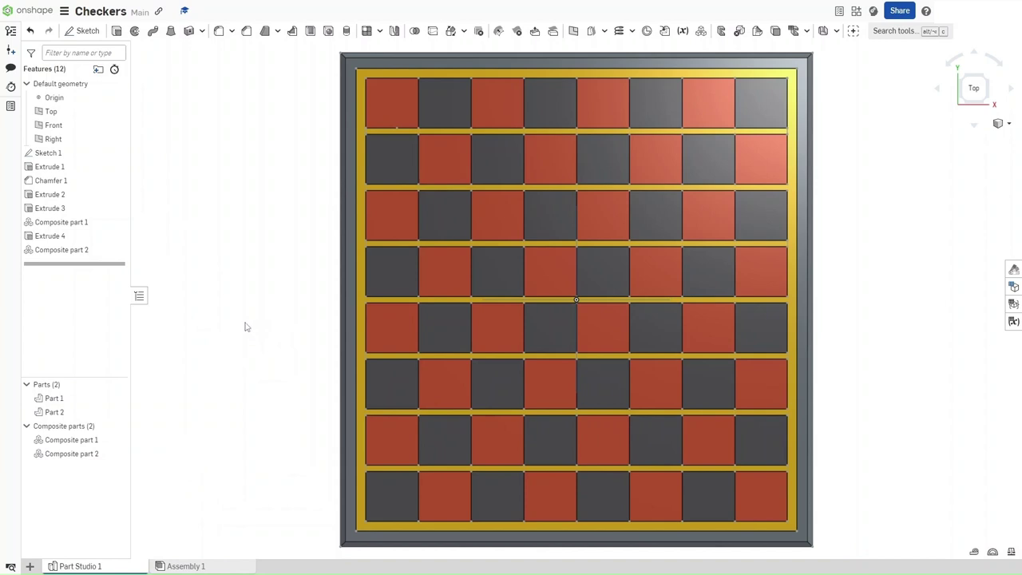
Check Composite part 1's appearance and close it unchanged
right_click(76, 440)
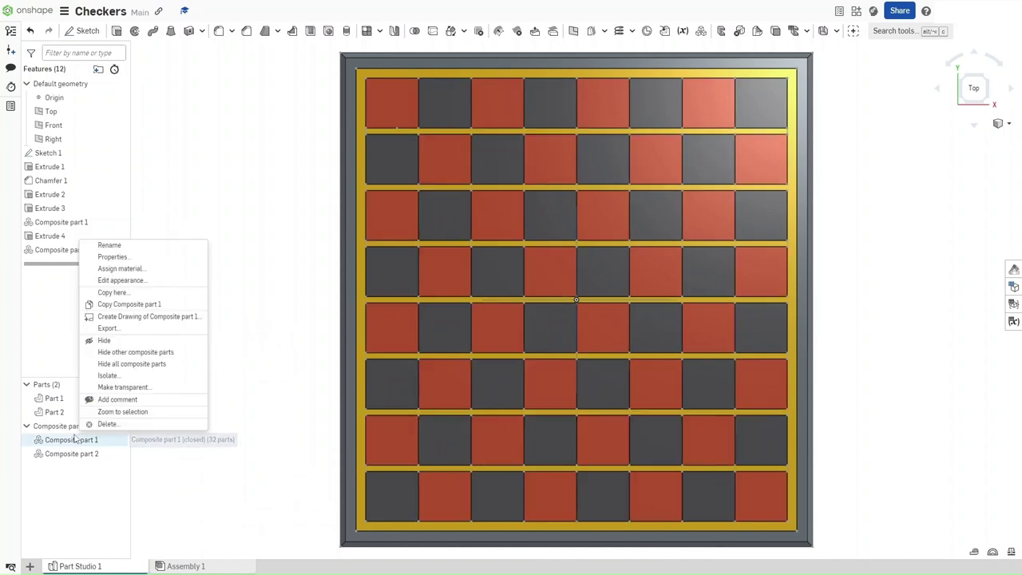
left_click(122, 281)
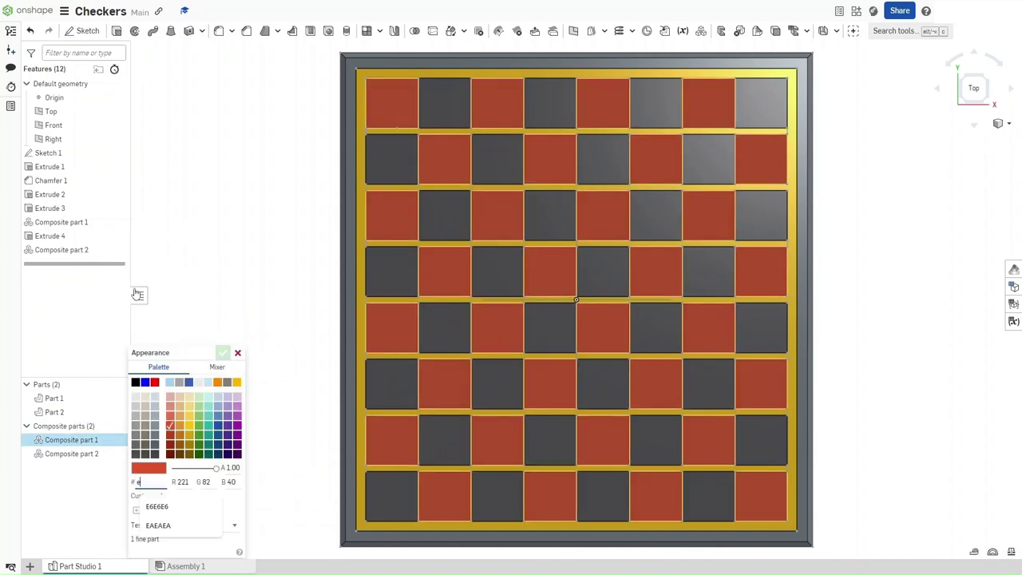
left_click(239, 353)
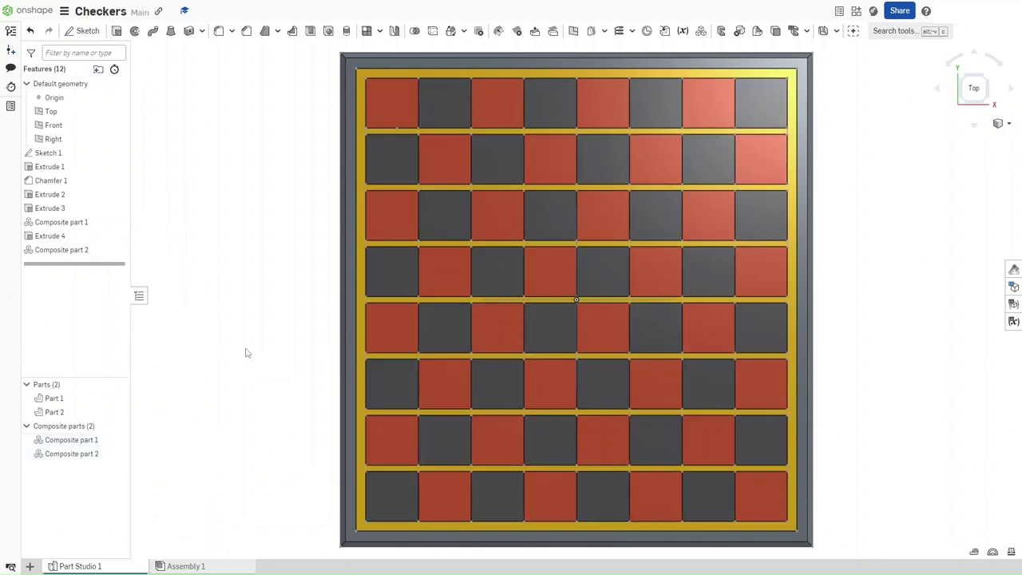
Switch to isometric view and hide the default planes and Sketch 1
key("shift+7")
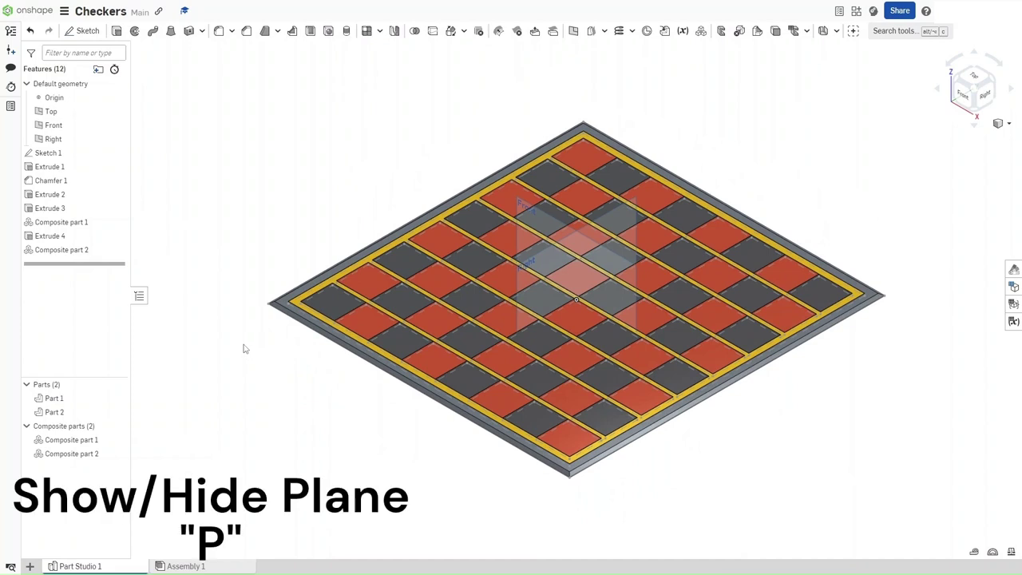
key("p")
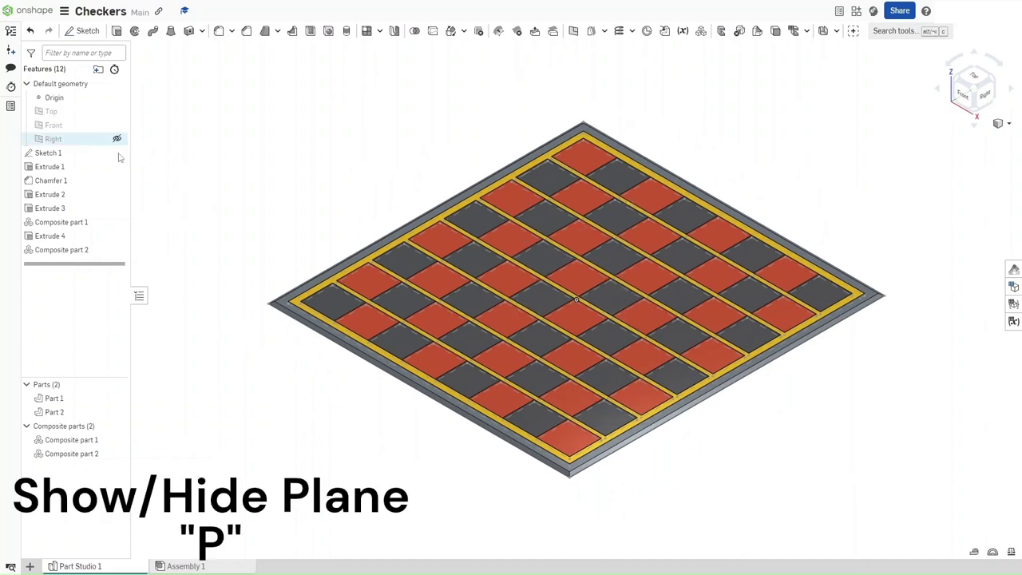
left_click(118, 153)
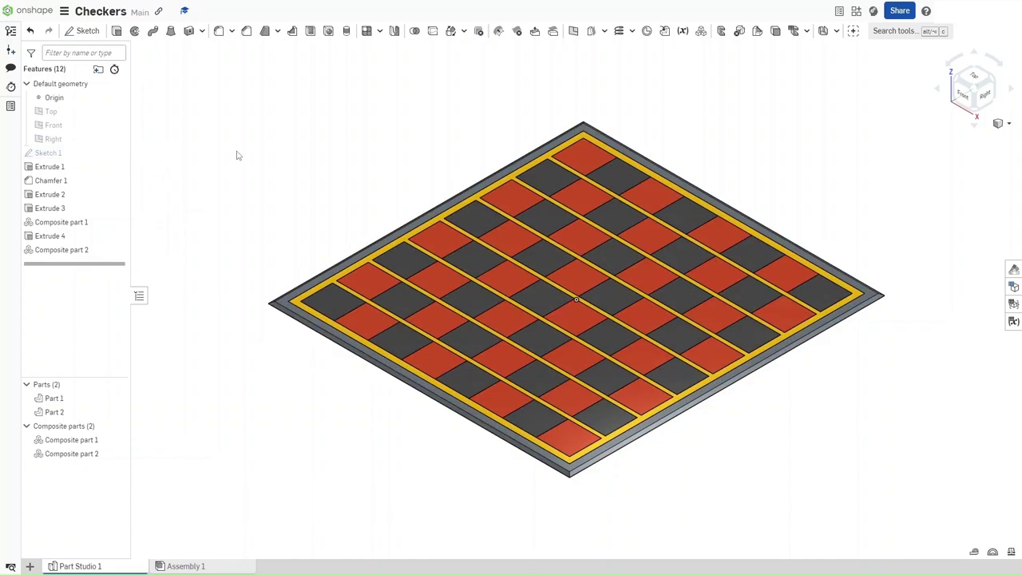